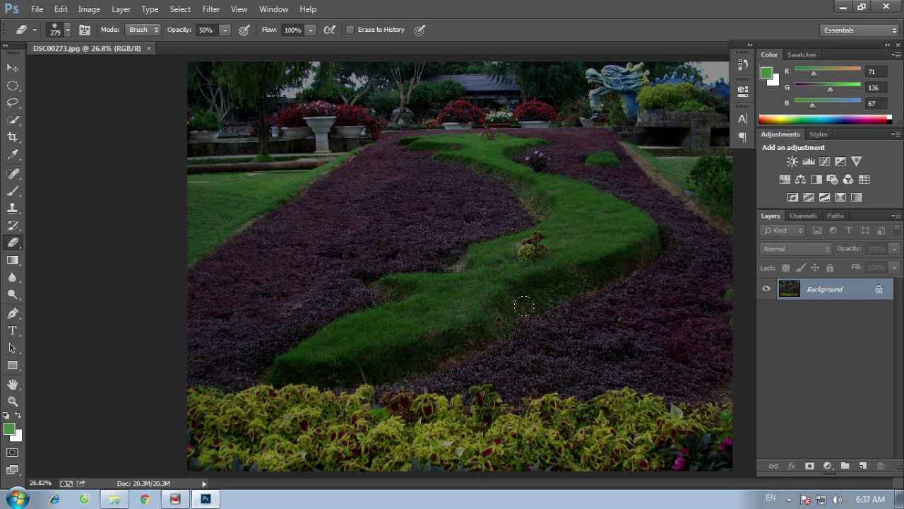
# Step: Reset the working colours to a black foreground and white background with D
pyautogui.press('d')
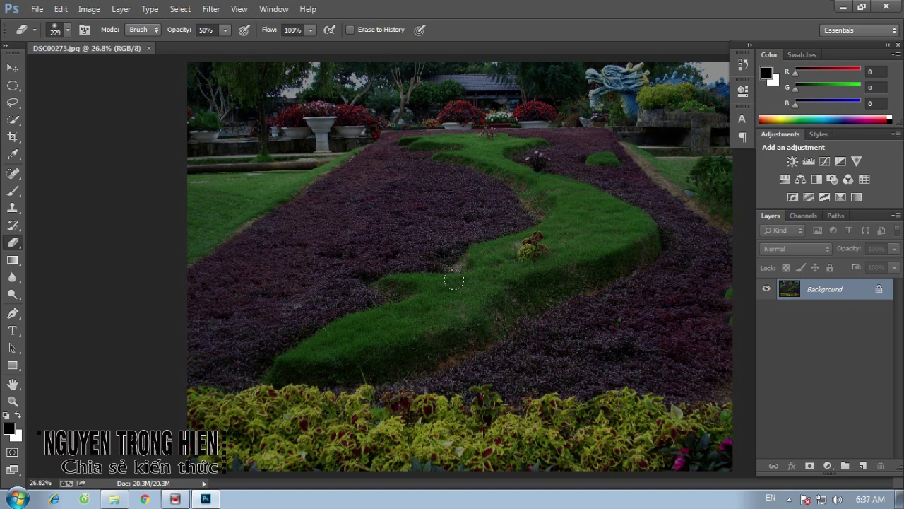
pyautogui.click(121, 8)
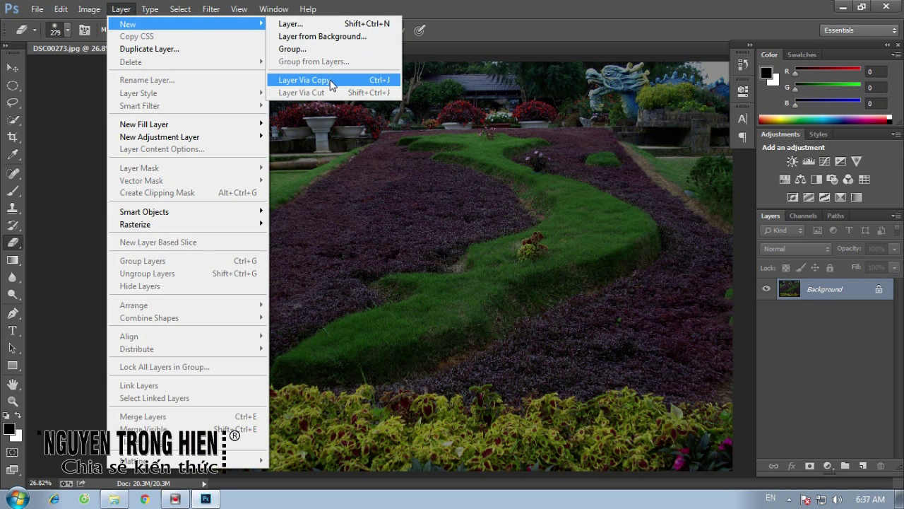
# Step: Copy the garden photo onto a new Layer 1 and bring up the Levels dialog
pyautogui.click(329, 79)
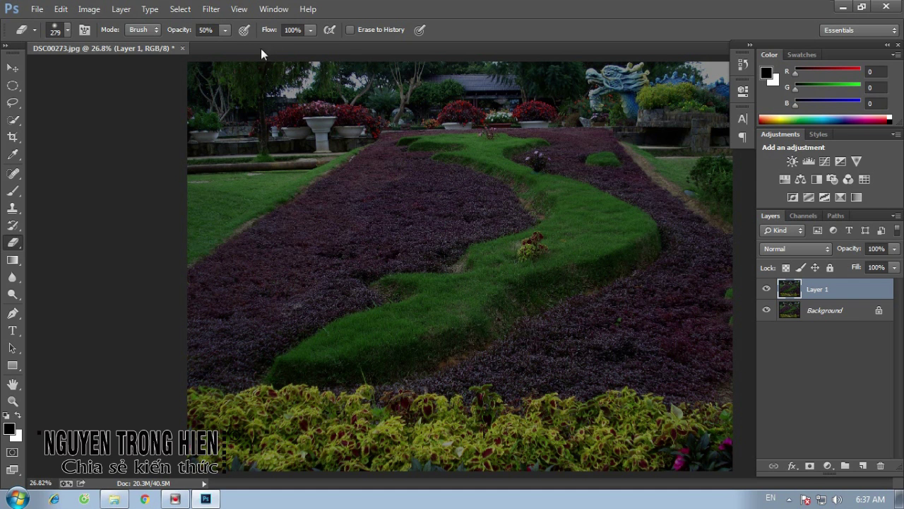
pyautogui.click(89, 9)
pyautogui.moveTo(110, 42)
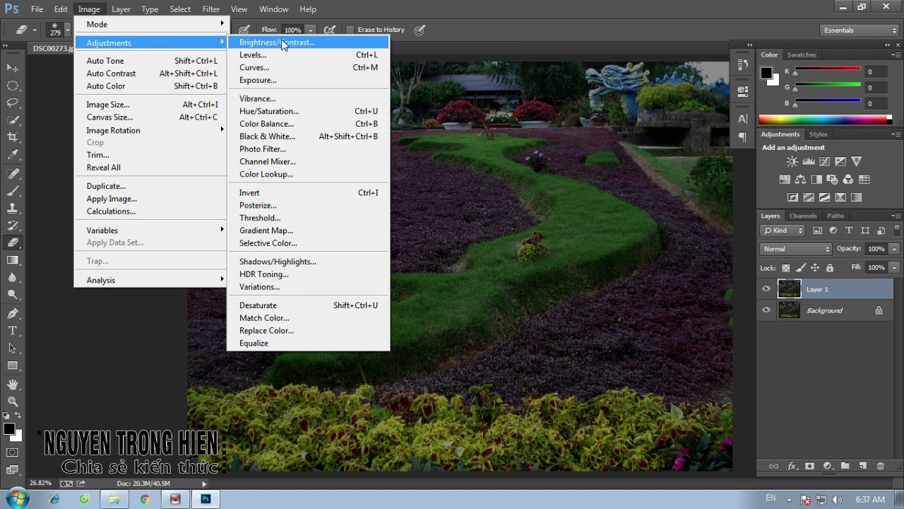
pyautogui.click(280, 56)
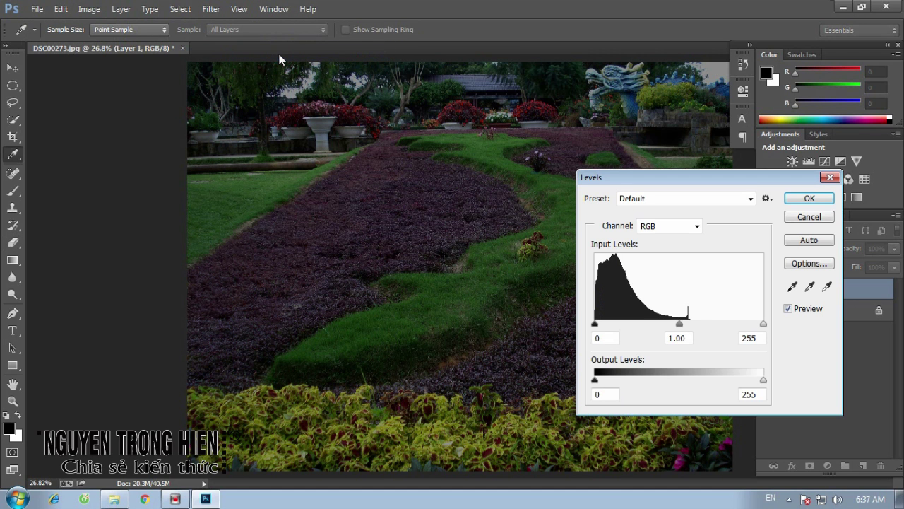
pyautogui.moveTo(726, 181); pyautogui.dragTo(610, 159)
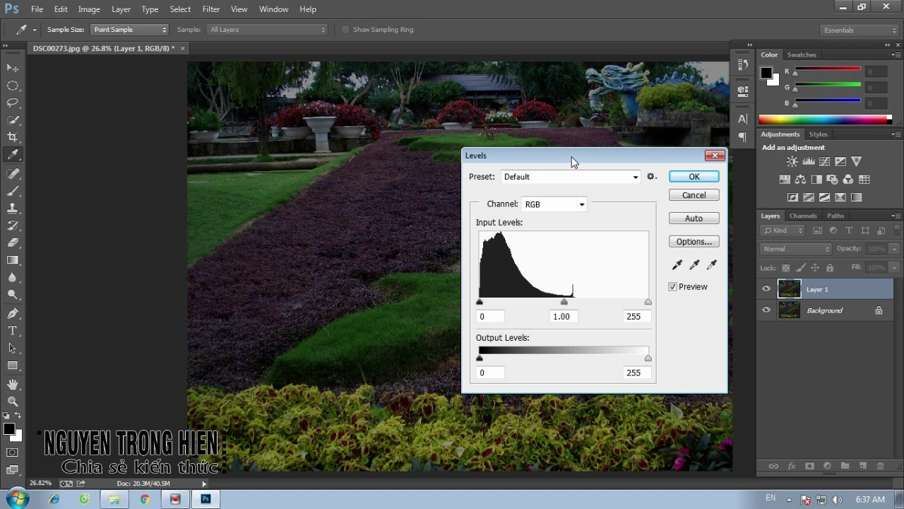
pyautogui.moveTo(572, 157); pyautogui.dragTo(222, 183)
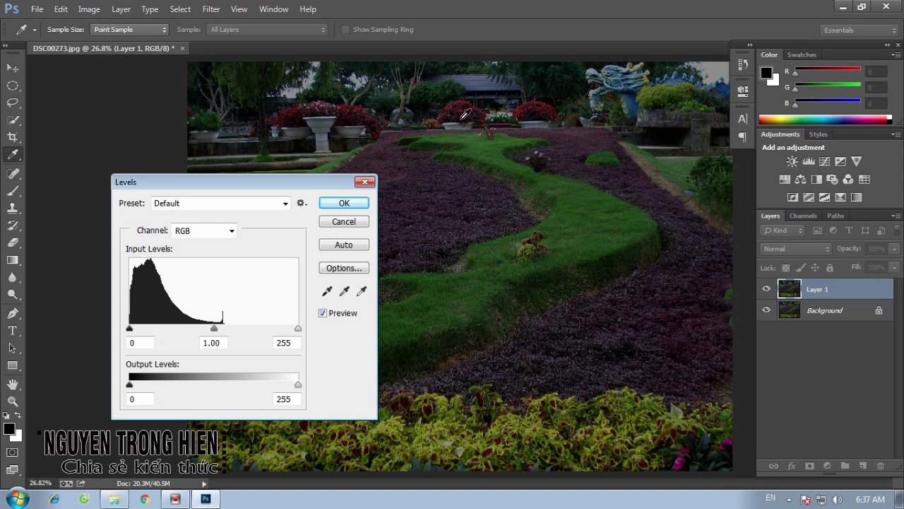
# Step: Brighten Layer 1 with the Levels white input at 141, comparing before and after
pyautogui.click(300, 332)
pyautogui.click(299, 332)
pyautogui.click(298, 329)
pyautogui.moveTo(299, 331); pyautogui.dragTo(223, 330)
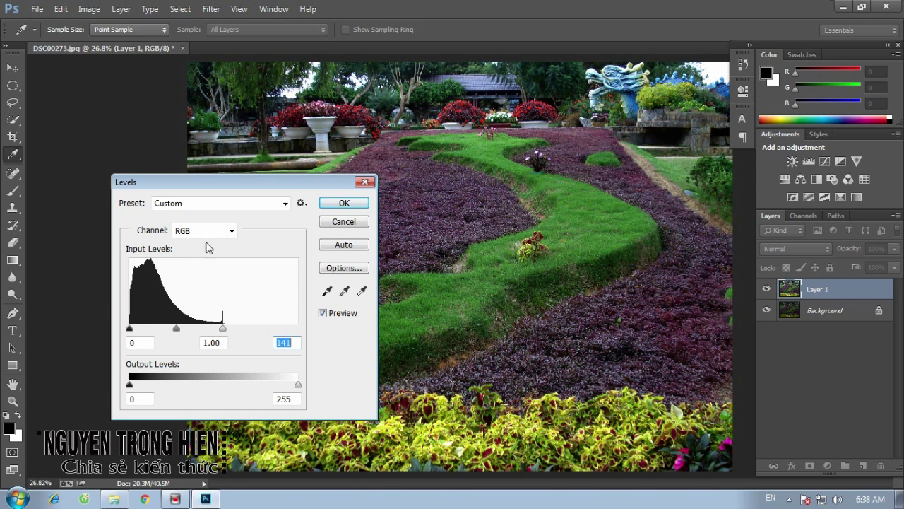
pyautogui.click(323, 313)
pyautogui.click(323, 313)
pyautogui.click(323, 313)
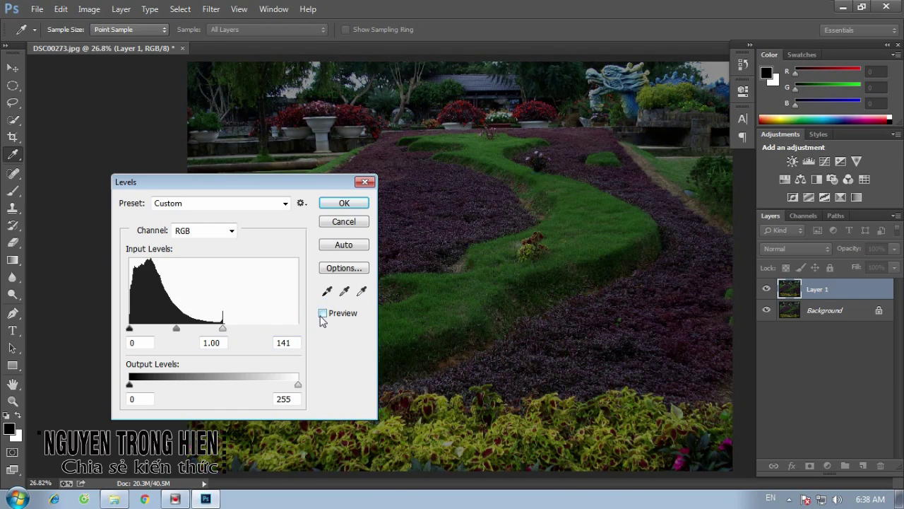
pyautogui.click(323, 313)
pyautogui.click(323, 313)
pyautogui.click(323, 313)
pyautogui.click(323, 313)
pyautogui.click(323, 313)
pyautogui.click(322, 313)
pyautogui.click(323, 313)
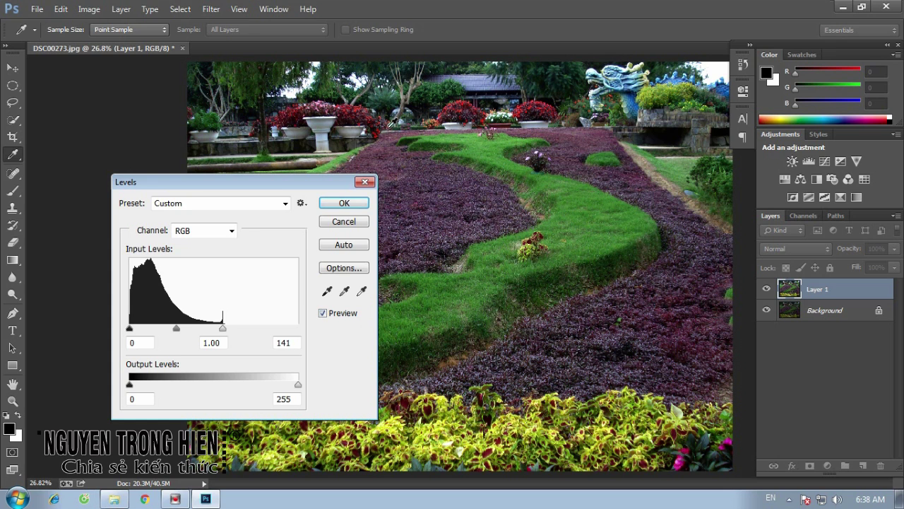
pyautogui.click(344, 204)
pyautogui.press('e')
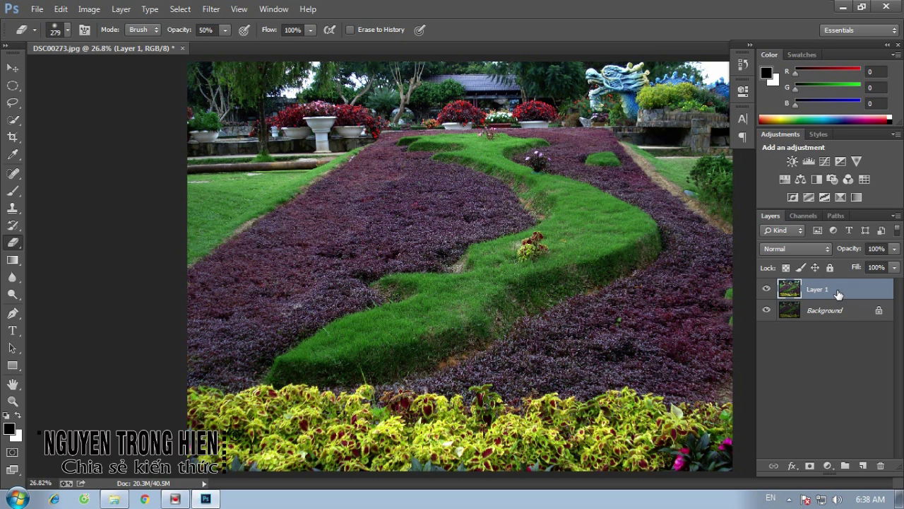
# Step: Duplicate Layer 1 so Layer 1 copy sits on top of the stack
pyautogui.click(121, 9)
pyautogui.moveTo(187, 24)
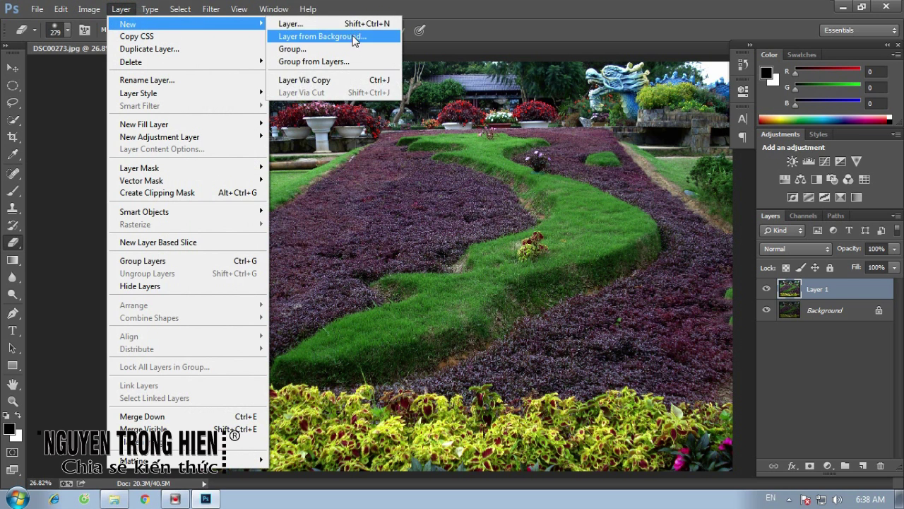
pyautogui.click(358, 88)
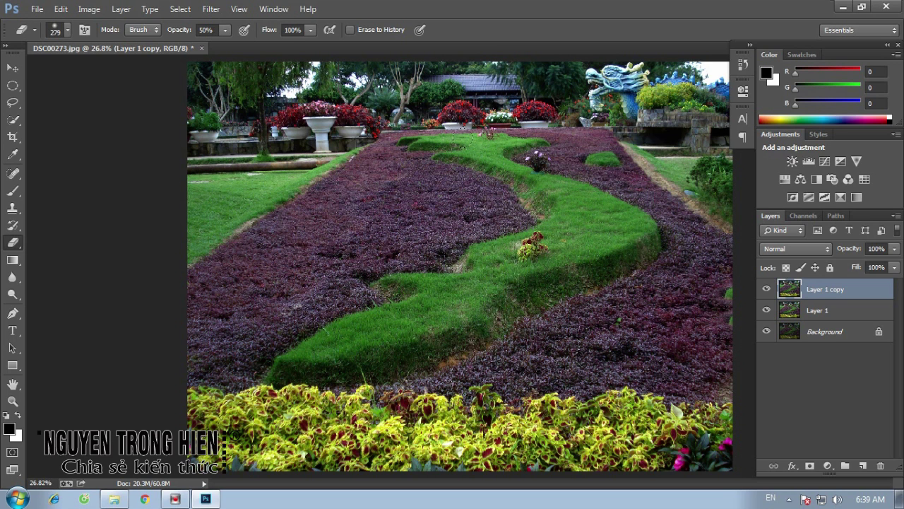
pyautogui.click(89, 8)
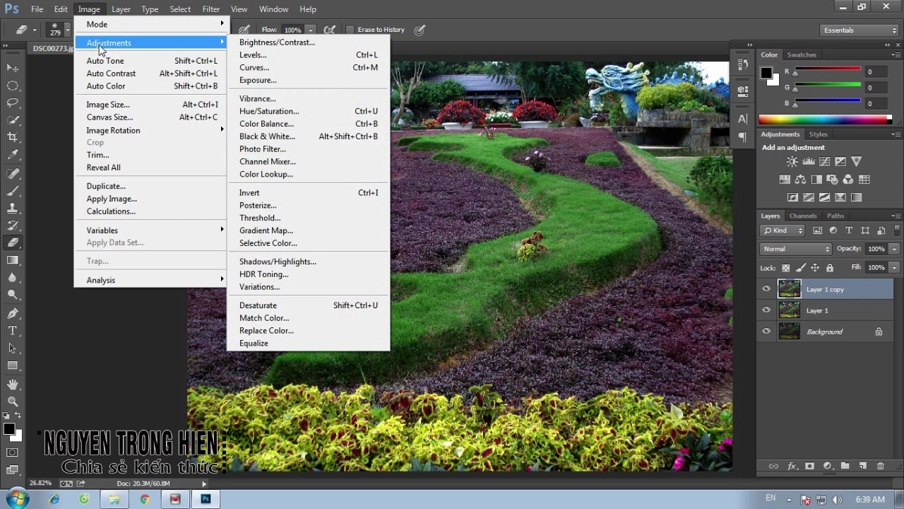
pyautogui.moveTo(109, 42)
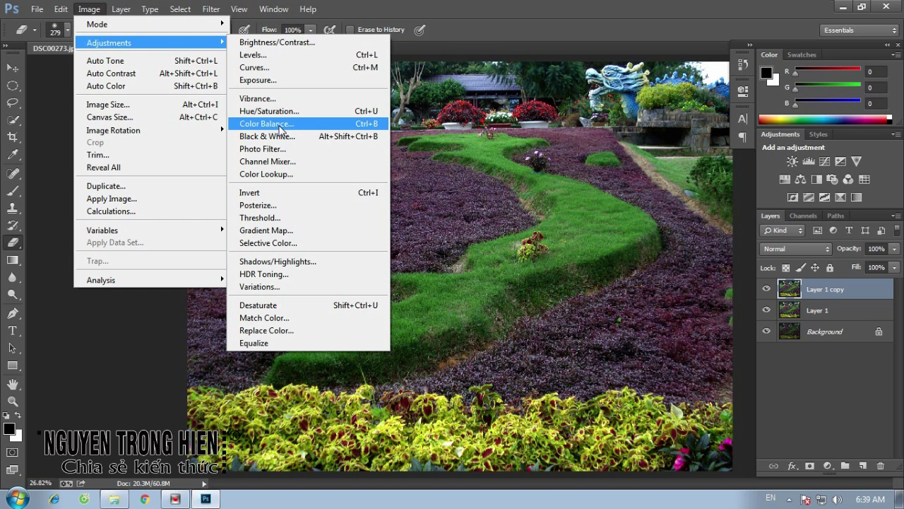
# Step: In Color Balance, push Layer 1 copy's midtones toward green to +85
pyautogui.click(281, 124)
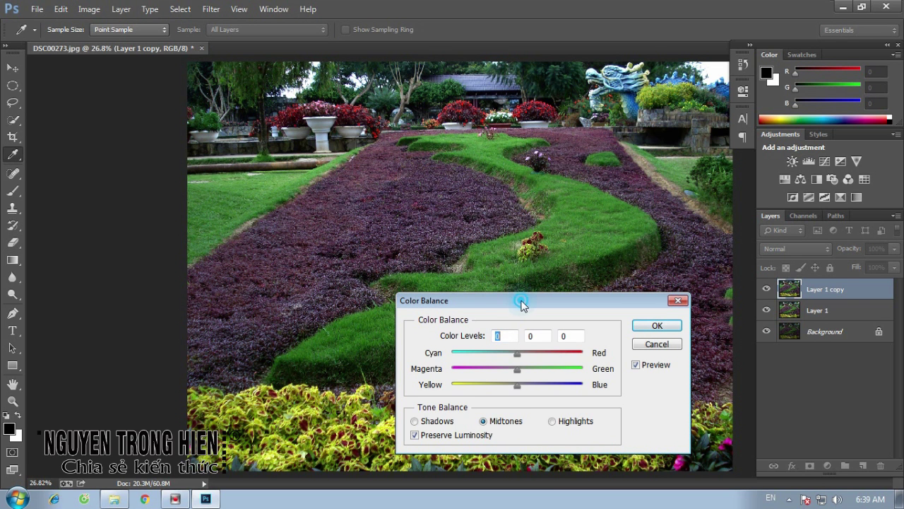
pyautogui.moveTo(520, 299); pyautogui.dragTo(538, 304)
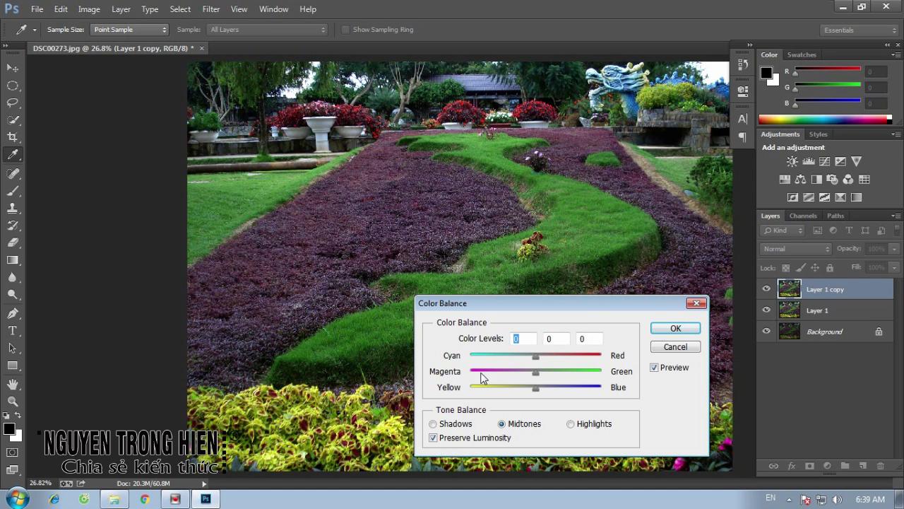
pyautogui.click(537, 373)
pyautogui.moveTo(541, 373); pyautogui.dragTo(592, 375)
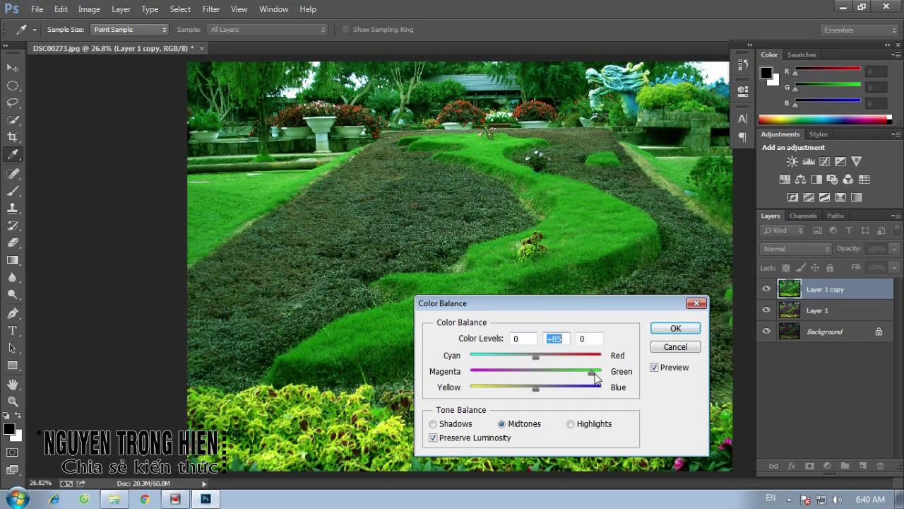
# Step: Compare the green boost before and after, then apply the Color Balance
pyautogui.click(655, 367)
pyautogui.click(654, 367)
pyautogui.click(655, 368)
pyautogui.click(655, 367)
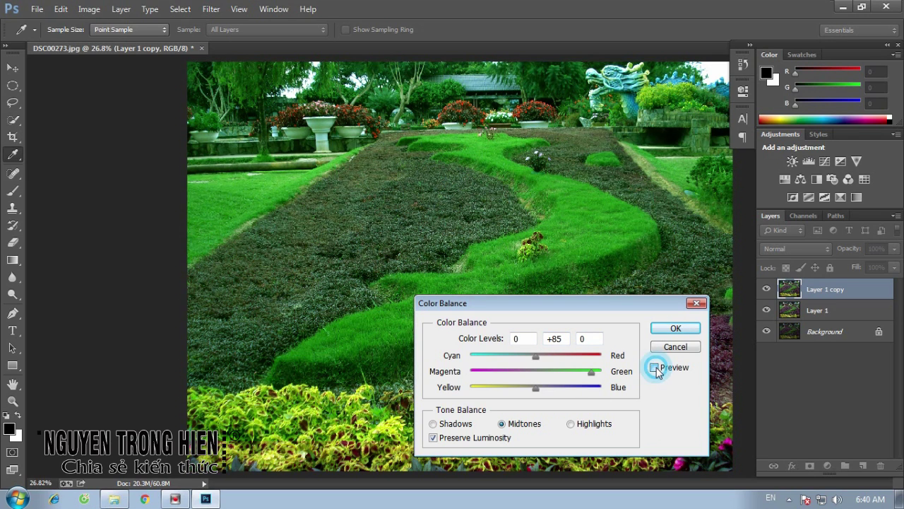
pyautogui.click(654, 368)
pyautogui.click(655, 368)
pyautogui.click(655, 367)
pyautogui.click(655, 367)
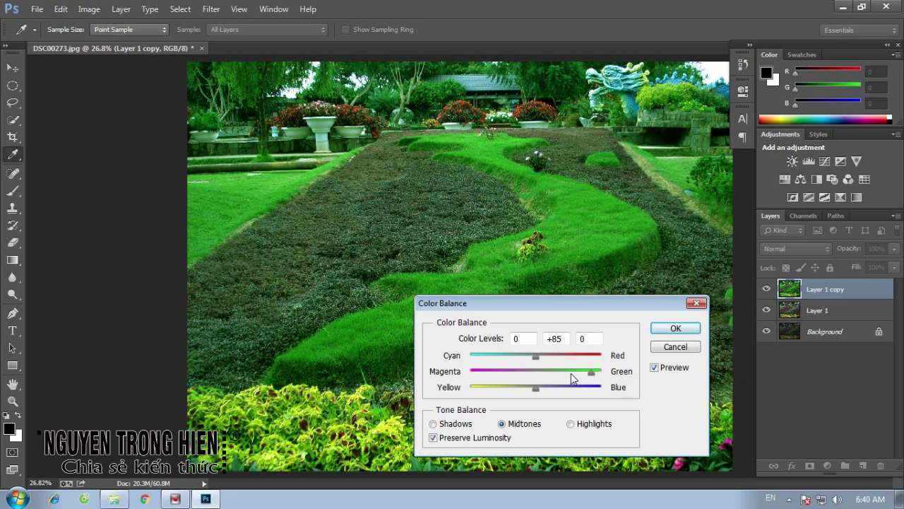
pyautogui.click(675, 329)
pyautogui.press('e')
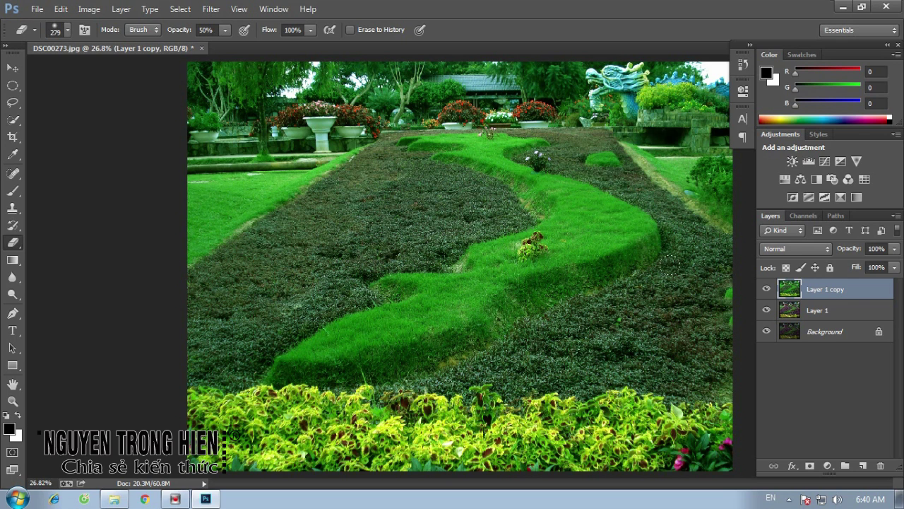
# Step: Keep black as the foreground colour and add a layer mask to Layer 1 copy
pyautogui.click(10, 430)
pyautogui.moveTo(478, 317); pyautogui.dragTo(455, 335)
pyautogui.click(753, 150)
pyautogui.click(809, 468)
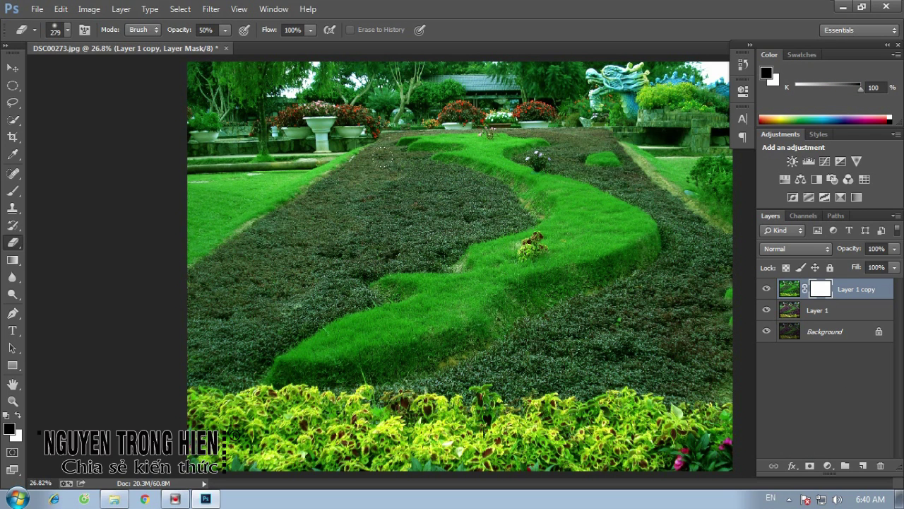
# Step: Choose the standard Eraser Tool with white as the foreground colour
pyautogui.rightClick(11, 244)
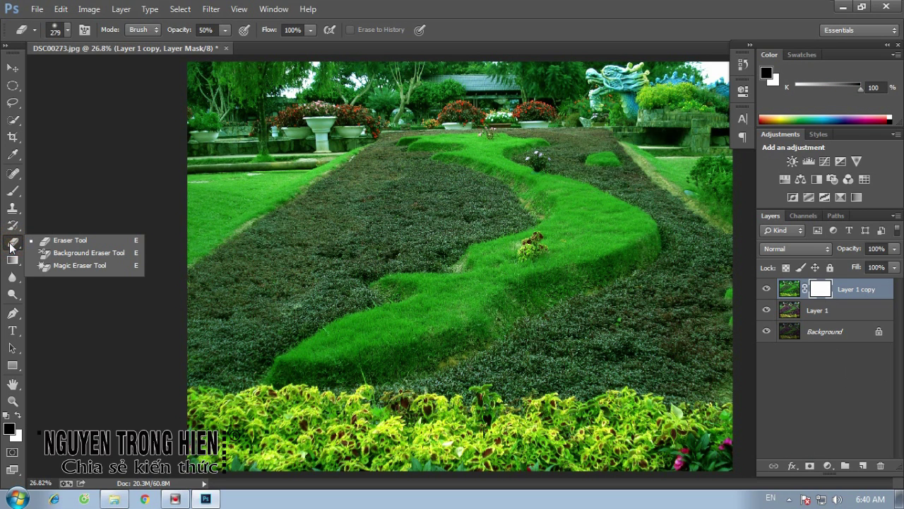
pyautogui.click(70, 238)
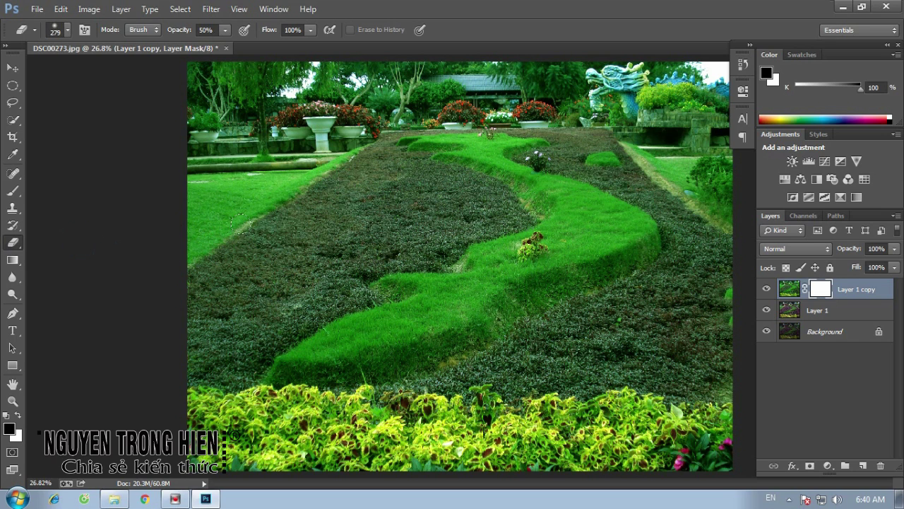
pyautogui.press('x')
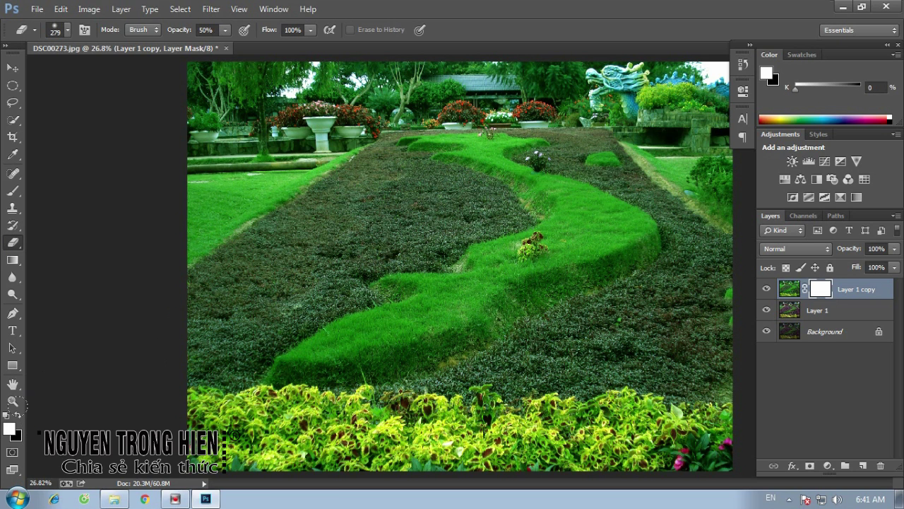
pyautogui.click(19, 416)
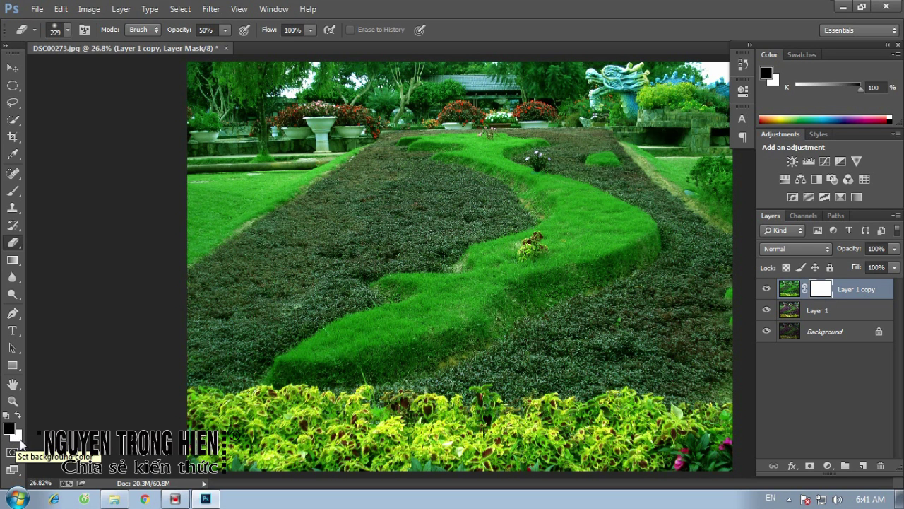
pyautogui.press('x')
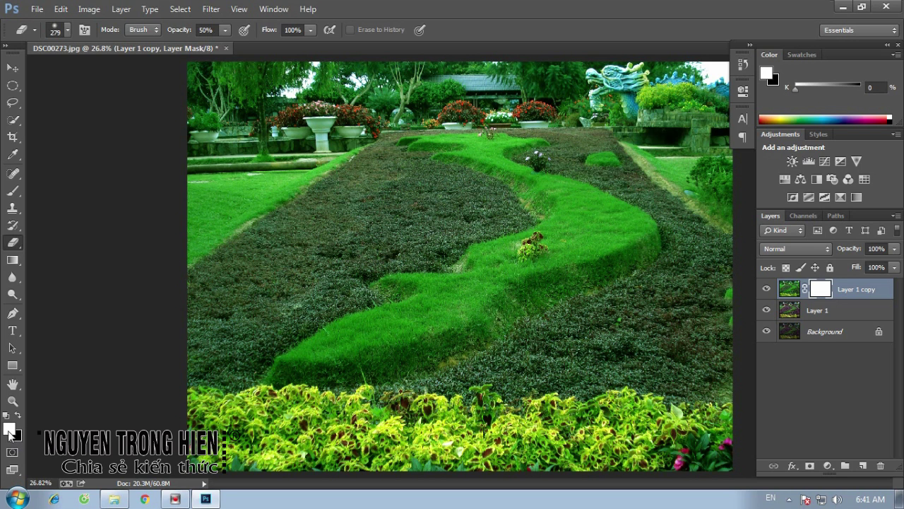
pyautogui.rightClick(356, 224)
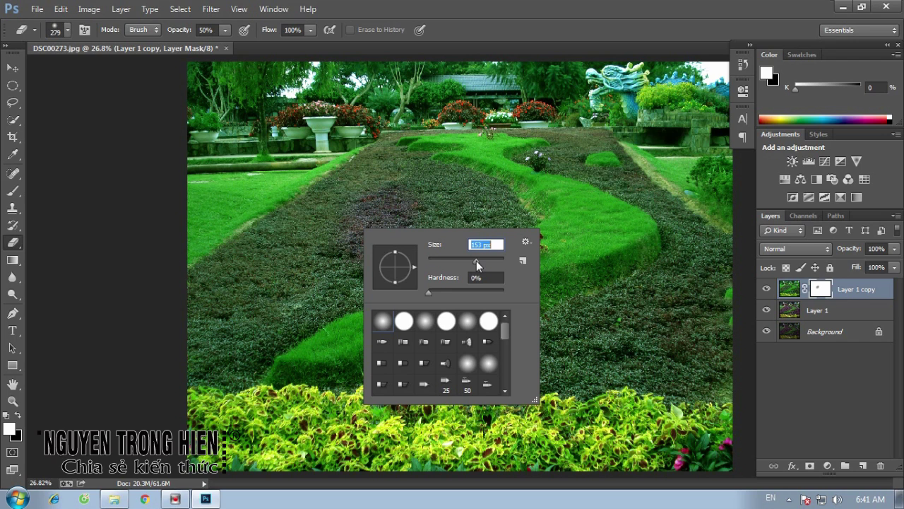
# Step: Set the eraser brush to 367 px with 0% hardness
pyautogui.moveTo(476, 260); pyautogui.dragTo(474, 259)
pyautogui.moveTo(428, 293); pyautogui.dragTo(453, 293)
pyautogui.moveTo(504, 293); pyautogui.dragTo(426, 293)
pyautogui.moveTo(489, 261); pyautogui.dragTo(491, 260)
pyautogui.click(453, 18)
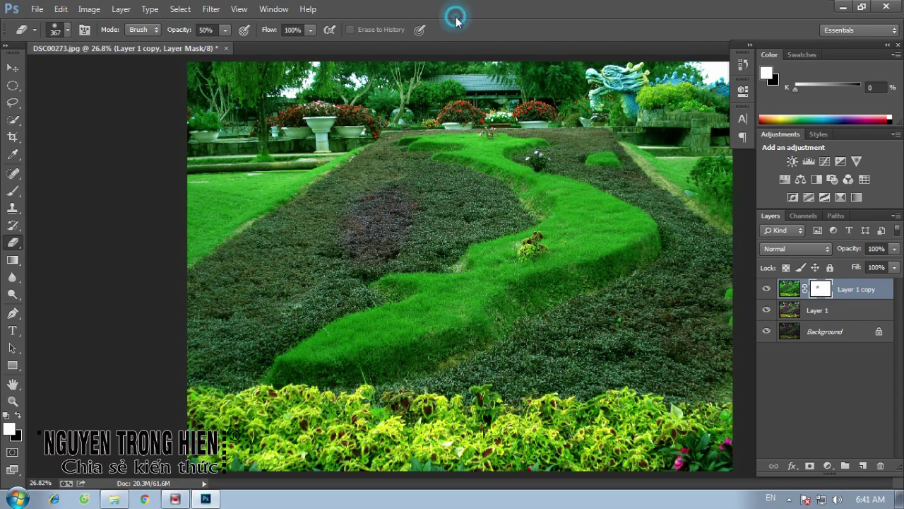
# Step: Zoom in on the dark flower bed and set the eraser to 153 px at 100% opacity
pyautogui.hotkey('ctrl', '+')
pyautogui.hotkey('ctrl', '+')
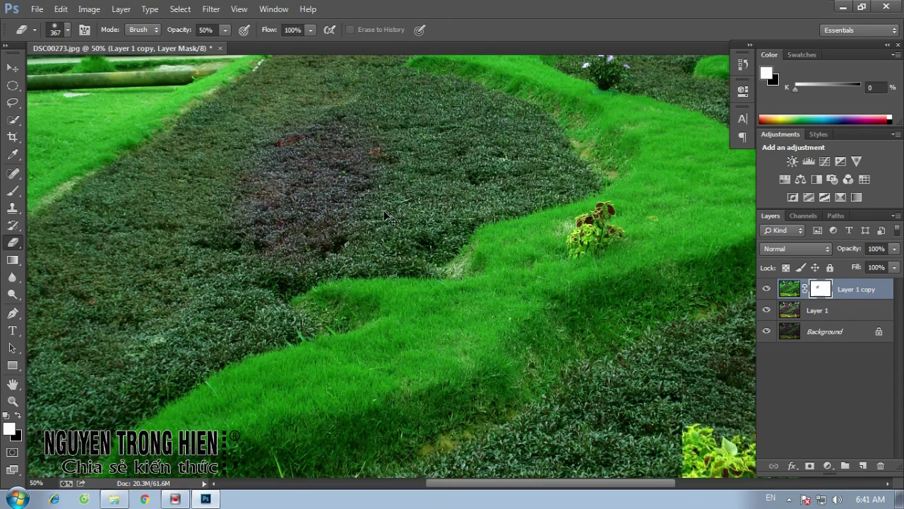
pyautogui.moveTo(369, 208); pyautogui.dragTo(418, 260)
pyautogui.rightClick(417, 233)
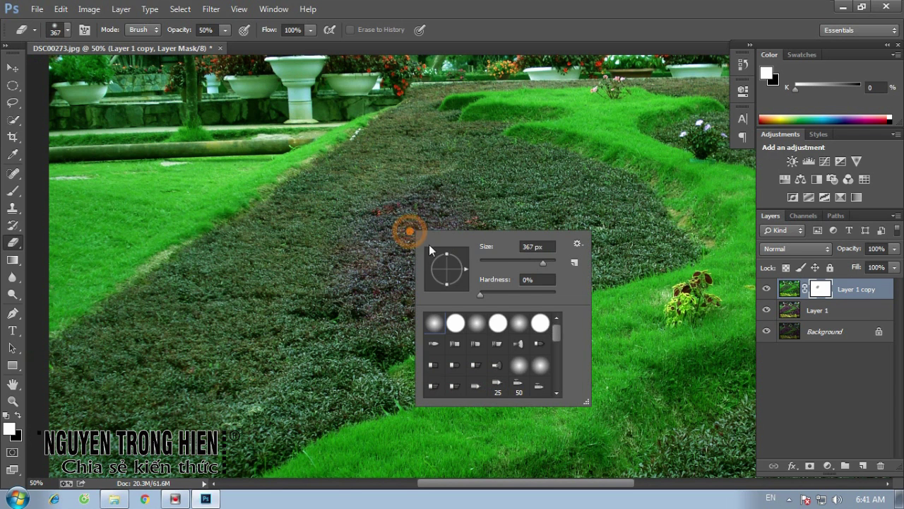
pyautogui.moveTo(523, 260); pyautogui.dragTo(516, 261)
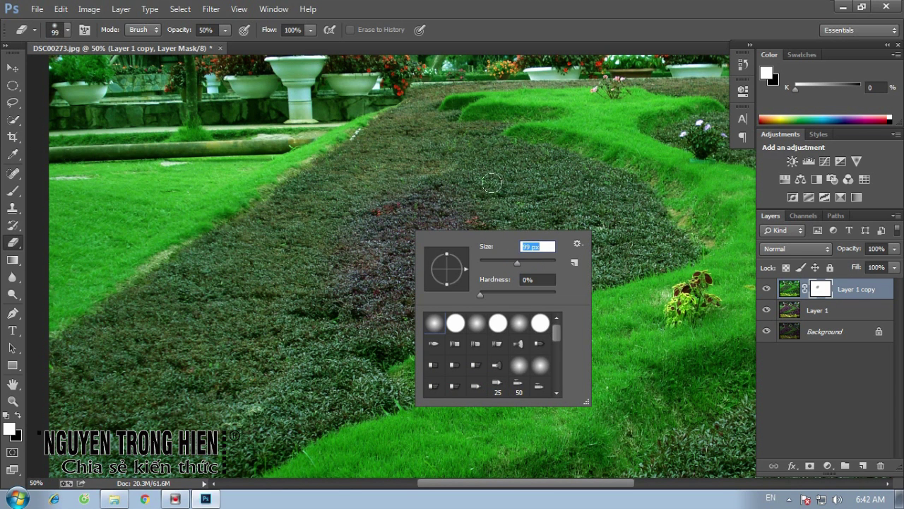
pyautogui.click(528, 261)
pyautogui.click(523, 201)
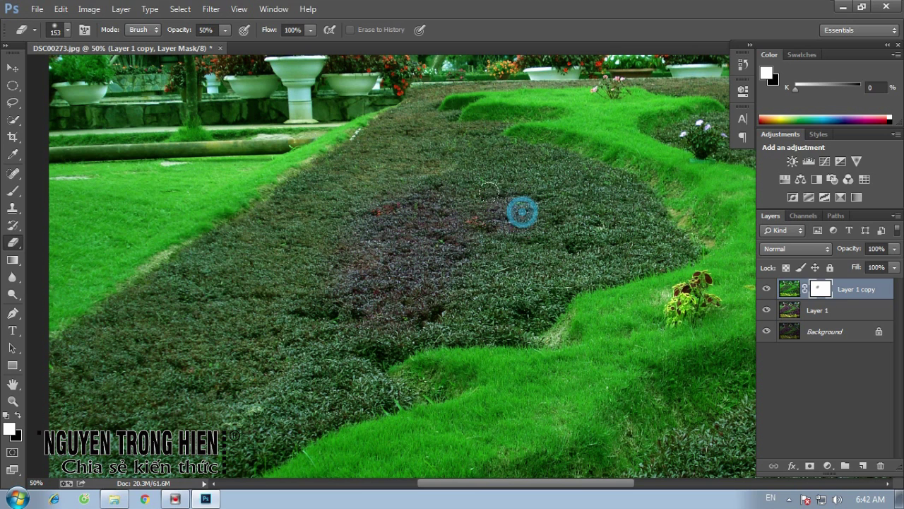
pyautogui.click(225, 30)
pyautogui.moveTo(227, 45); pyautogui.dragTo(274, 48)
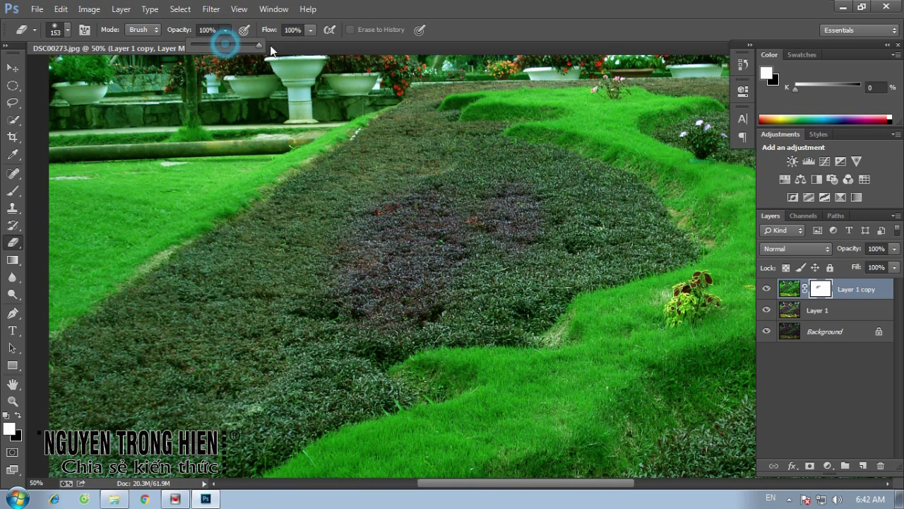
# Step: Erase the mask over the bed's left side to reveal purple foliage, then target the layer image
pyautogui.moveTo(355, 288); pyautogui.dragTo(346, 181)
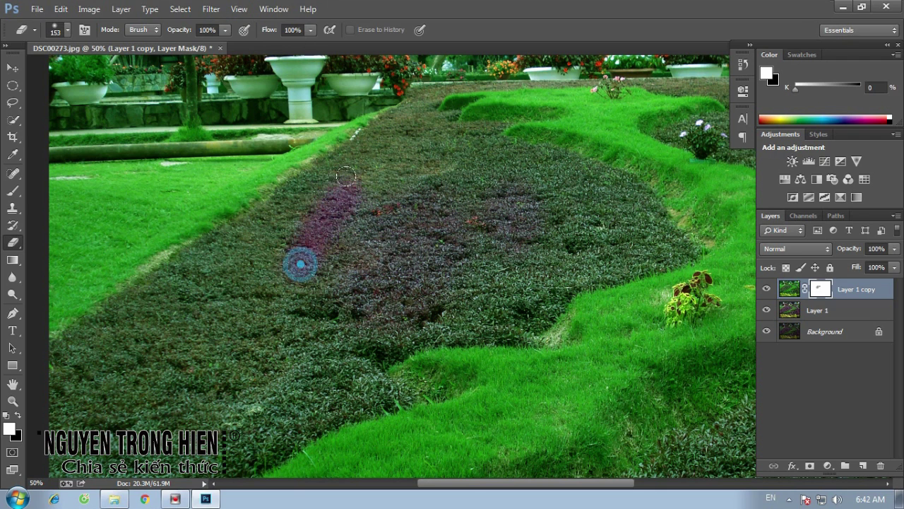
pyautogui.moveTo(290, 193); pyautogui.dragTo(218, 304)
pyautogui.moveTo(207, 253)
pyautogui.mouseDown()
pyautogui.moveTo(358, 329)
pyautogui.moveTo(393, 302)
pyautogui.mouseUp()
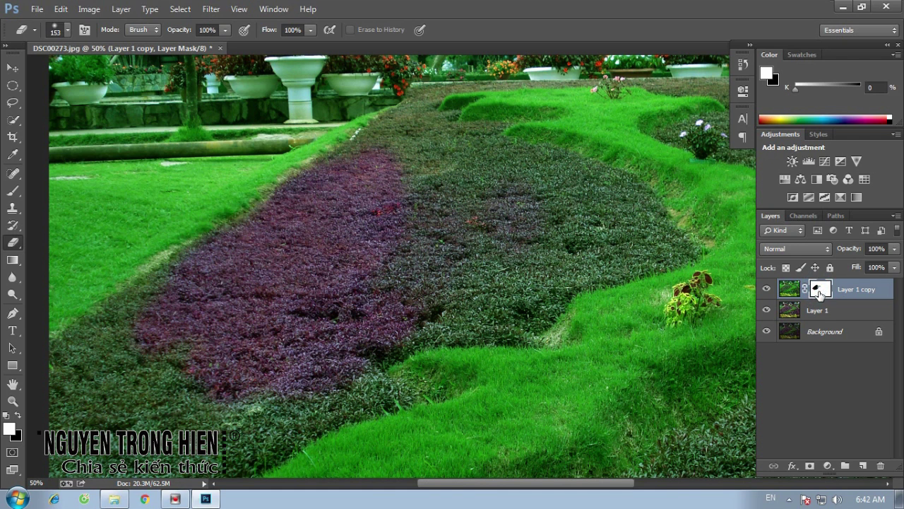
pyautogui.click(792, 292)
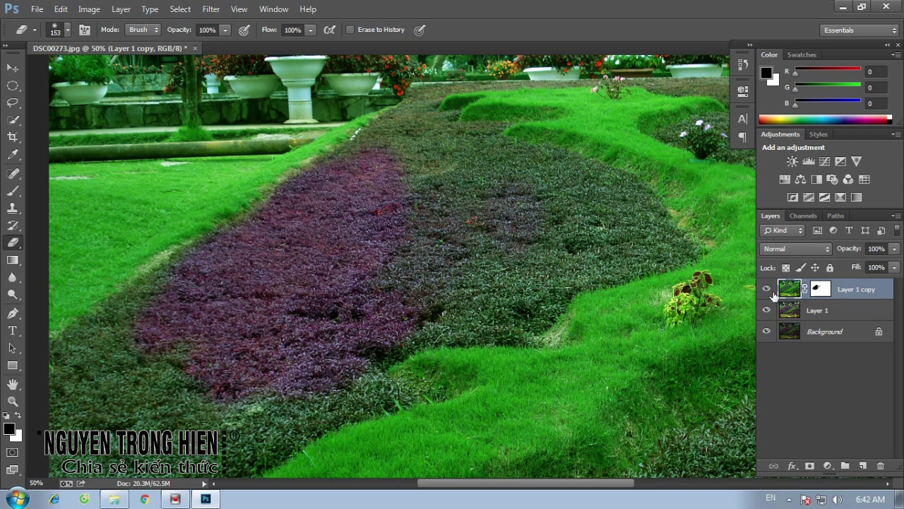
# Step: On the mask, reveal purple over the bed's middle and, with a 61 px brush, its grass edge
pyautogui.click(818, 294)
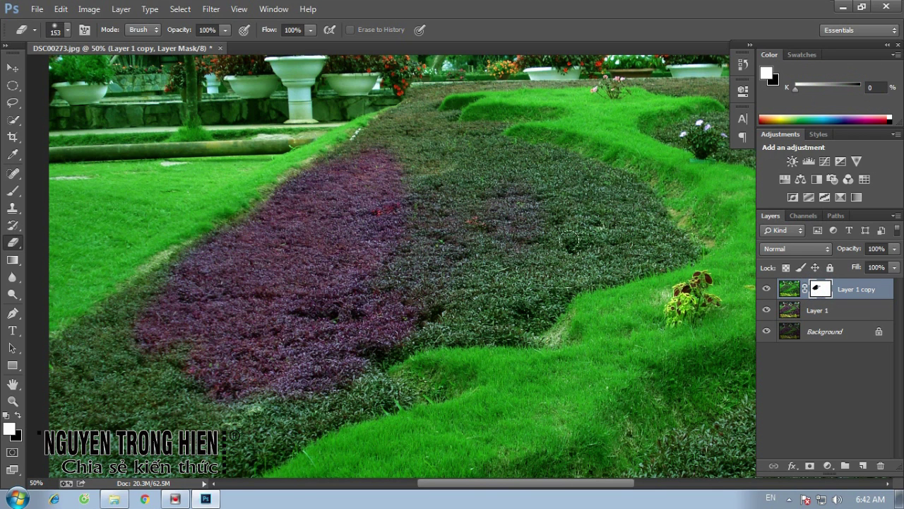
pyautogui.moveTo(607, 247); pyautogui.dragTo(481, 240)
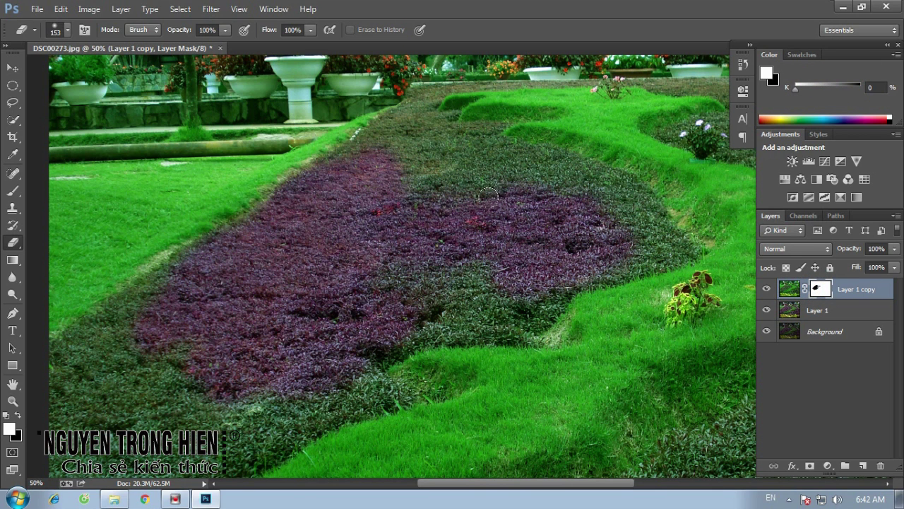
pyautogui.moveTo(393, 288); pyautogui.dragTo(484, 304)
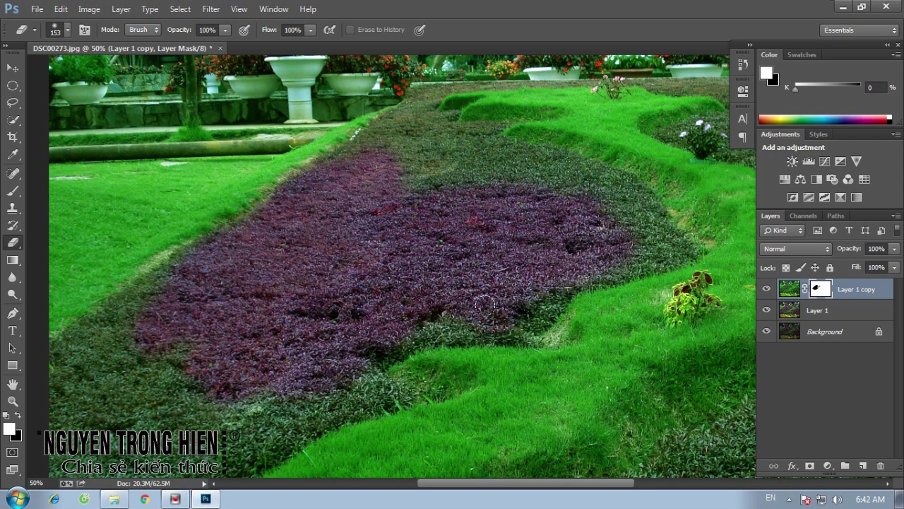
pyautogui.rightClick(514, 296)
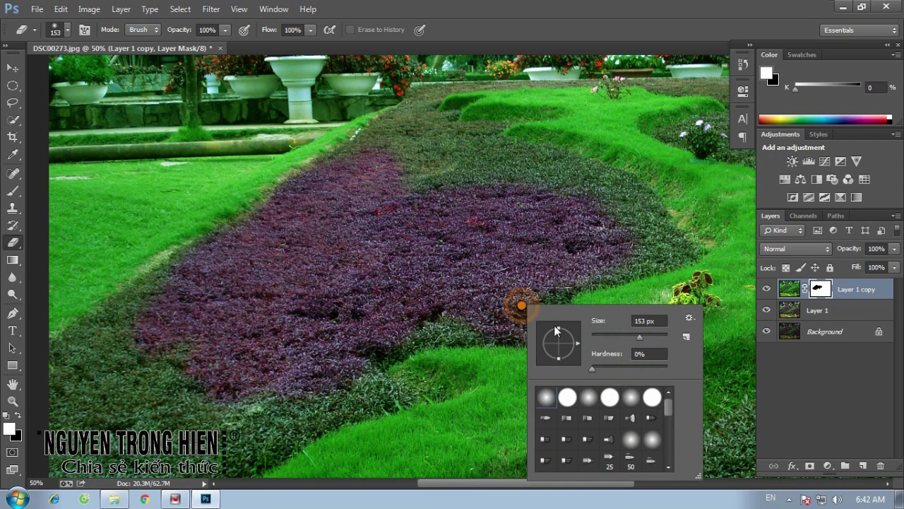
pyautogui.doubleClick(640, 320)
pyautogui.write('61')
pyautogui.press('Return')
pyautogui.moveTo(638, 265); pyautogui.dragTo(525, 340)
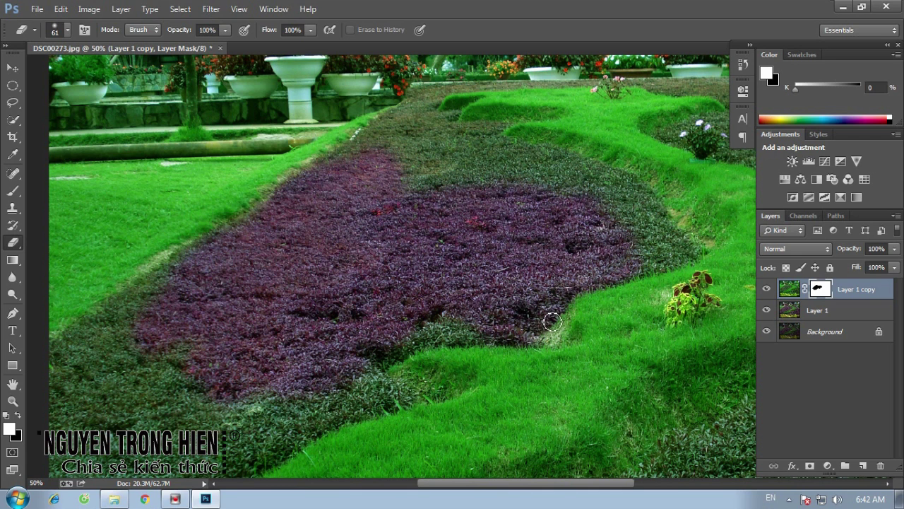
pyautogui.moveTo(482, 336)
pyautogui.mouseDown()
pyautogui.moveTo(420, 336)
pyautogui.moveTo(442, 323)
pyautogui.moveTo(373, 366)
pyautogui.moveTo(365, 341)
pyautogui.moveTo(481, 268)
pyautogui.mouseUp()
# Step: With a 99 px brush, paint purple along the lower edge and across the bed's right part
pyautogui.rightClick(482, 269)
pyautogui.click(589, 303)
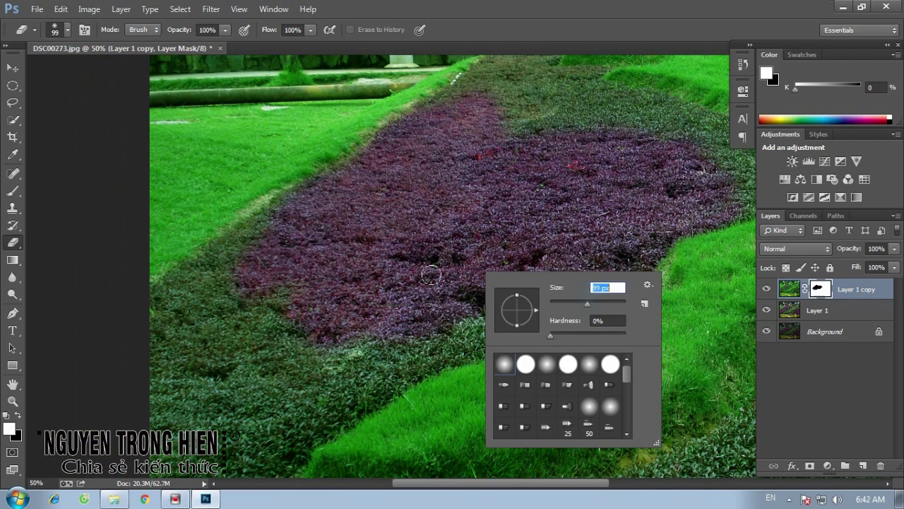
pyautogui.press('Return')
pyautogui.moveTo(478, 344)
pyautogui.mouseDown()
pyautogui.moveTo(310, 423)
pyautogui.moveTo(369, 332)
pyautogui.moveTo(327, 368)
pyautogui.mouseUp()
pyautogui.moveTo(395, 320)
pyautogui.mouseDown()
pyautogui.moveTo(290, 413)
pyautogui.moveTo(219, 403)
pyautogui.moveTo(188, 369)
pyautogui.moveTo(201, 377)
pyautogui.moveTo(375, 297)
pyautogui.moveTo(283, 321)
pyautogui.moveTo(322, 208)
pyautogui.moveTo(256, 206)
pyautogui.moveTo(265, 189)
pyautogui.moveTo(233, 191)
pyautogui.moveTo(379, 95)
pyautogui.mouseUp()
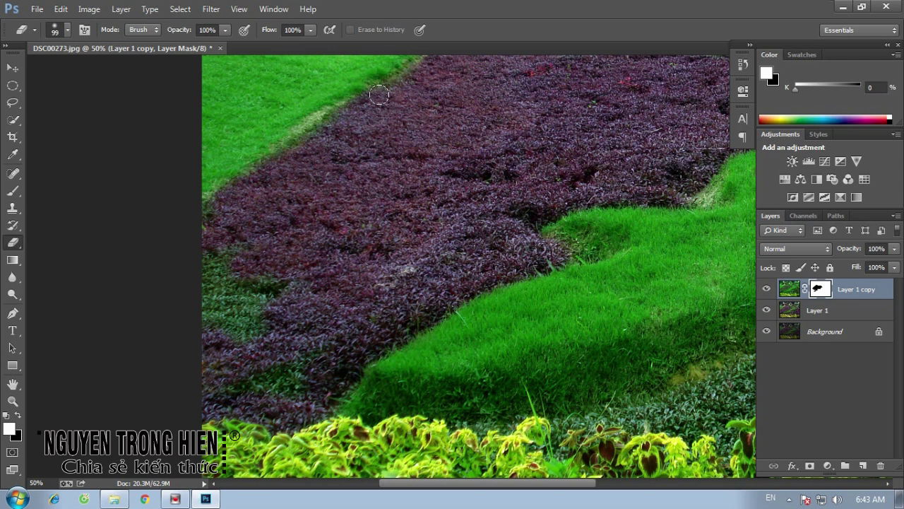
pyautogui.moveTo(200, 233)
pyautogui.mouseDown()
pyautogui.moveTo(241, 262)
pyautogui.moveTo(237, 334)
pyautogui.moveTo(279, 383)
pyautogui.moveTo(233, 382)
pyautogui.moveTo(283, 323)
pyautogui.moveTo(227, 207)
pyautogui.moveTo(515, 256)
pyautogui.mouseUp()
pyautogui.moveTo(434, 214)
pyautogui.mouseDown()
pyautogui.moveTo(540, 260)
pyautogui.moveTo(587, 311)
pyautogui.moveTo(605, 317)
pyautogui.moveTo(541, 251)
pyautogui.moveTo(577, 303)
pyautogui.moveTo(553, 329)
pyautogui.mouseUp()
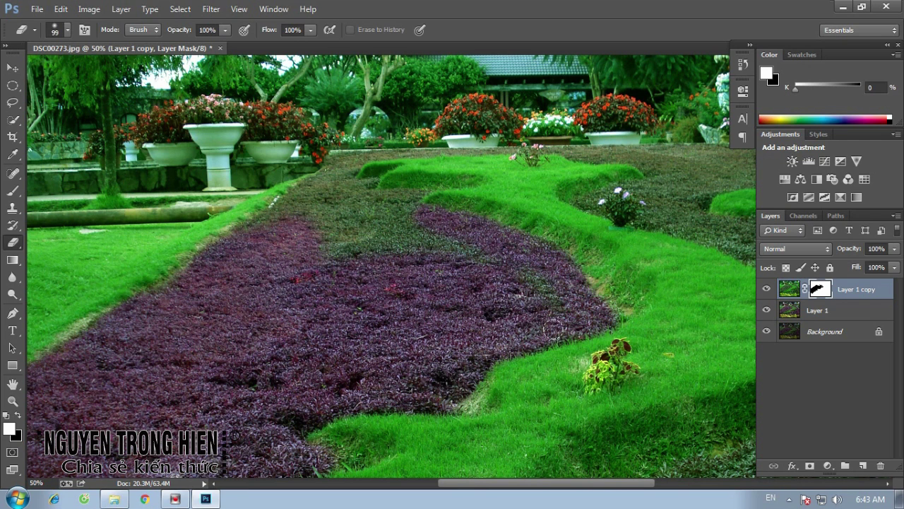
pyautogui.moveTo(516, 275)
pyautogui.mouseDown()
pyautogui.moveTo(470, 242)
pyautogui.moveTo(389, 230)
pyautogui.moveTo(409, 195)
pyautogui.moveTo(361, 196)
pyautogui.moveTo(317, 216)
pyautogui.moveTo(285, 208)
pyautogui.moveTo(226, 270)
pyautogui.moveTo(303, 258)
pyautogui.moveTo(333, 273)
pyautogui.moveTo(335, 257)
pyautogui.mouseUp()
# Step: Zoom to 100% and, with a 41 px brush, turn greenish patches on the path purple
pyautogui.hotkey('ctrl', '+')
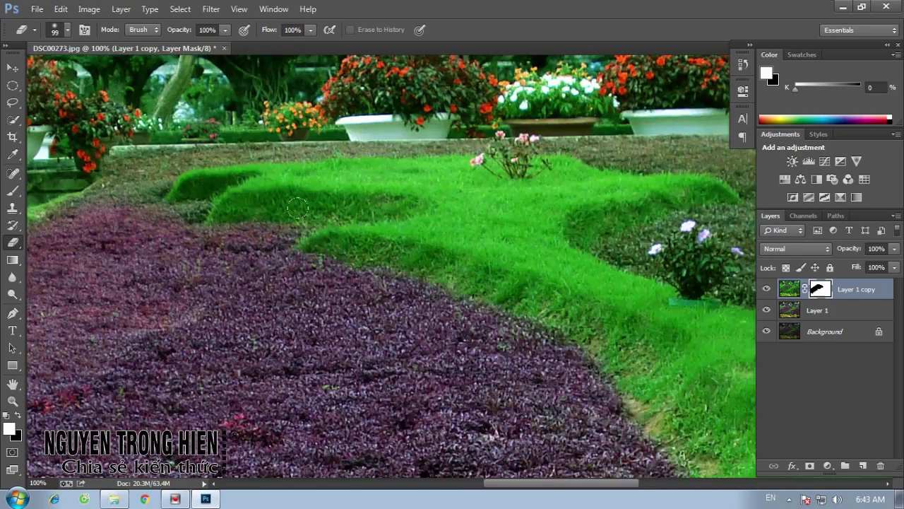
pyautogui.hotkey('ctrl', '+')
pyautogui.rightClick(362, 295)
pyautogui.write('41')
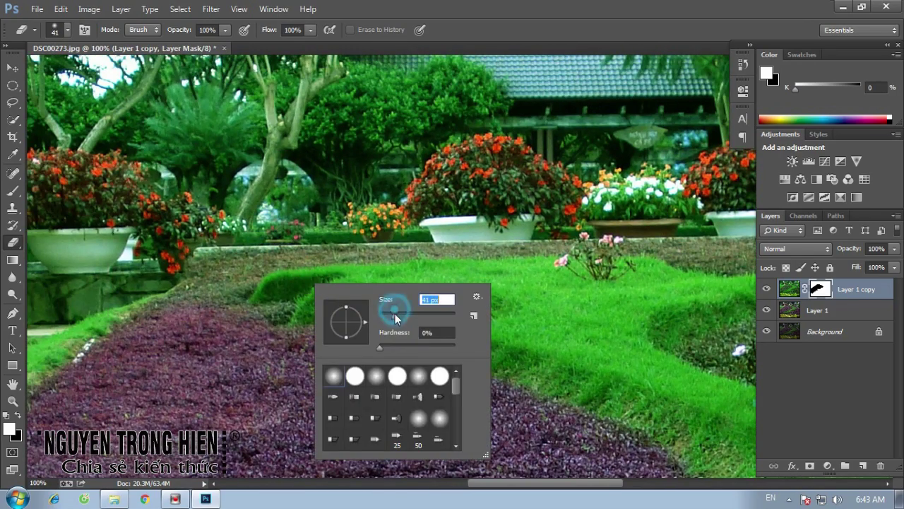
pyautogui.press('Return')
pyautogui.moveTo(186, 311)
pyautogui.mouseDown()
pyautogui.moveTo(238, 262)
pyautogui.moveTo(280, 262)
pyautogui.mouseUp()
# Step: Shrink the brush to 24 px and paint purple along the bed's top edge
pyautogui.rightClick(280, 262)
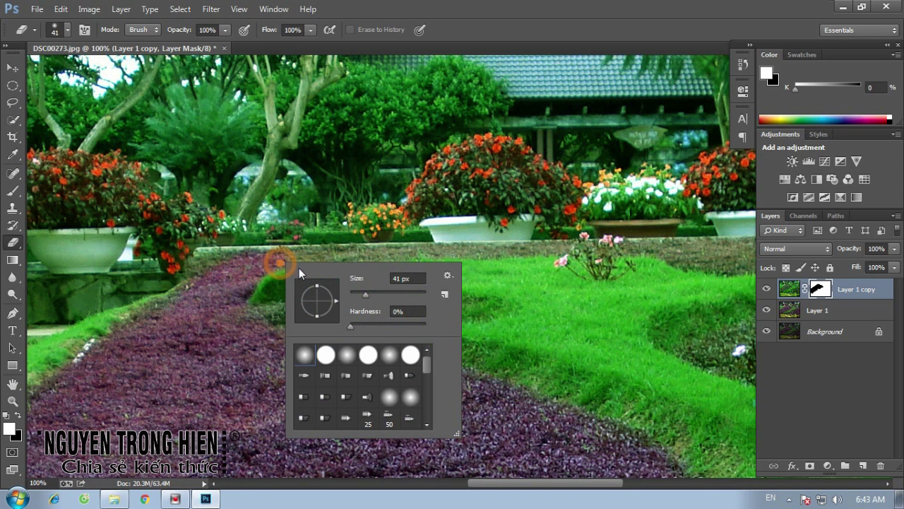
pyautogui.rightClick(242, 264)
pyautogui.moveTo(327, 300); pyautogui.dragTo(322, 299)
pyautogui.press('Return')
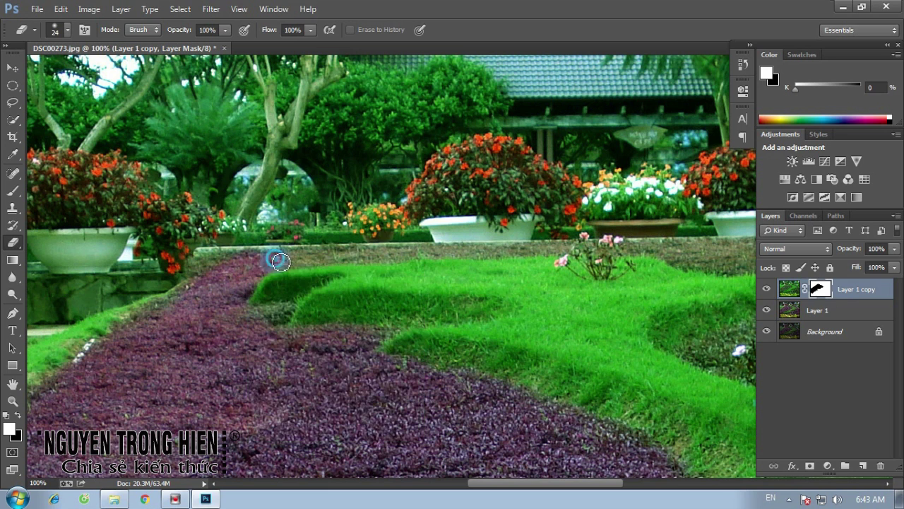
pyautogui.moveTo(385, 255); pyautogui.dragTo(569, 255)
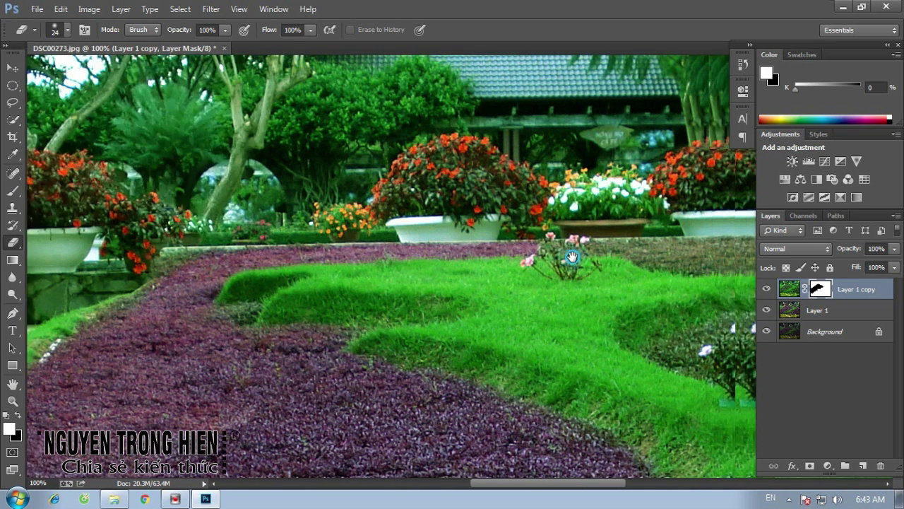
pyautogui.hscroll(5, 561, 255)
# Step: With a 54 px brush, extend purple along the stone border, right side and grass edge
pyautogui.rightClick(375, 246)
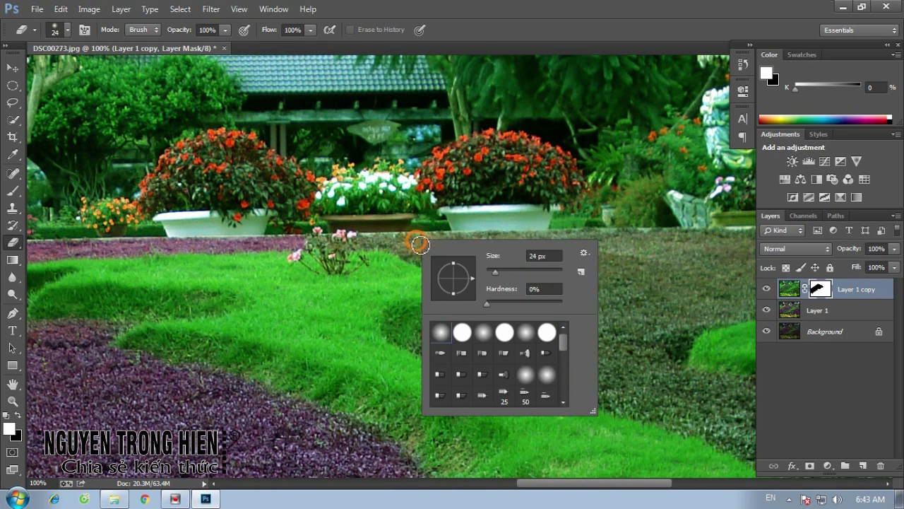
pyautogui.moveTo(493, 271); pyautogui.dragTo(505, 271)
pyautogui.press('Return')
pyautogui.moveTo(368, 244)
pyautogui.mouseDown()
pyautogui.moveTo(549, 262)
pyautogui.moveTo(612, 246)
pyautogui.moveTo(355, 224)
pyautogui.mouseUp()
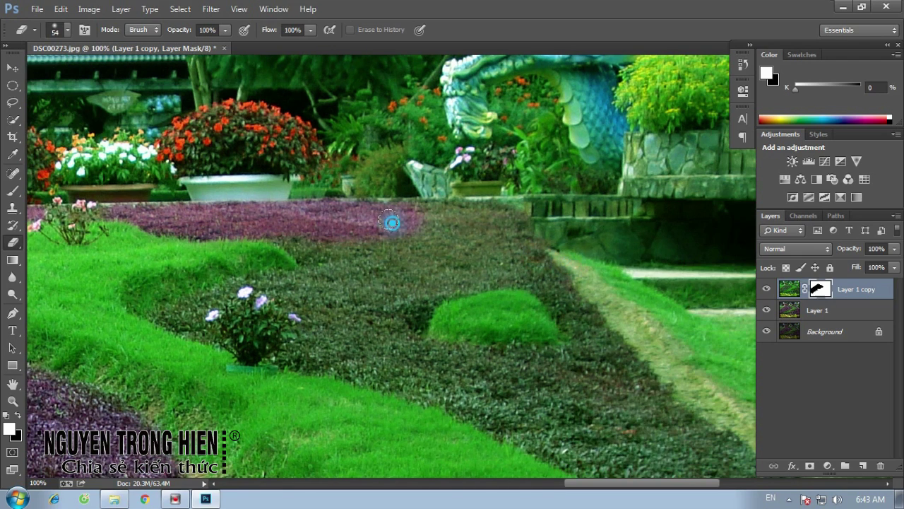
pyautogui.moveTo(498, 222)
pyautogui.mouseDown()
pyautogui.moveTo(419, 297)
pyautogui.moveTo(298, 240)
pyautogui.moveTo(236, 227)
pyautogui.mouseUp()
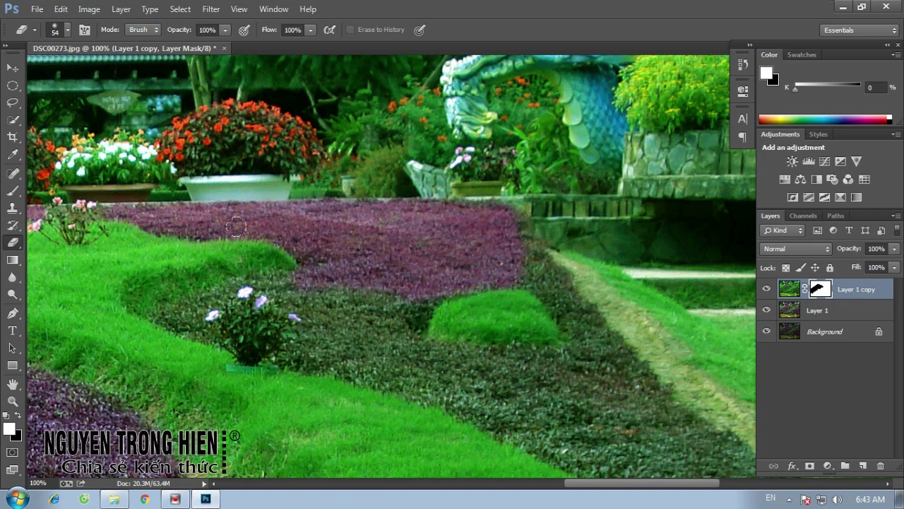
pyautogui.moveTo(524, 358); pyautogui.dragTo(367, 289)
pyautogui.moveTo(311, 204)
pyautogui.mouseDown()
pyautogui.moveTo(271, 218)
pyautogui.moveTo(241, 252)
pyautogui.mouseUp()
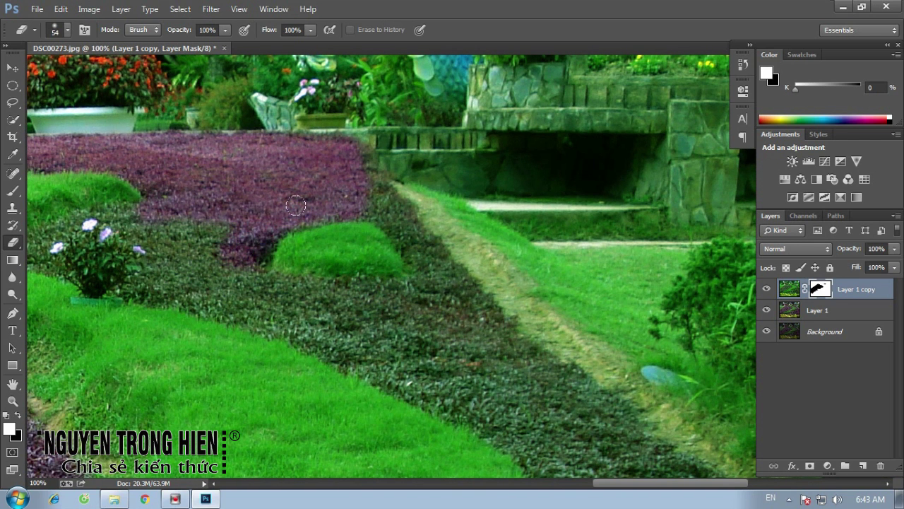
pyautogui.moveTo(337, 192)
pyautogui.mouseDown()
pyautogui.moveTo(409, 241)
pyautogui.moveTo(431, 296)
pyautogui.moveTo(321, 309)
pyautogui.moveTo(256, 284)
pyautogui.moveTo(244, 263)
pyautogui.moveTo(252, 252)
pyautogui.moveTo(336, 252)
pyautogui.mouseUp()
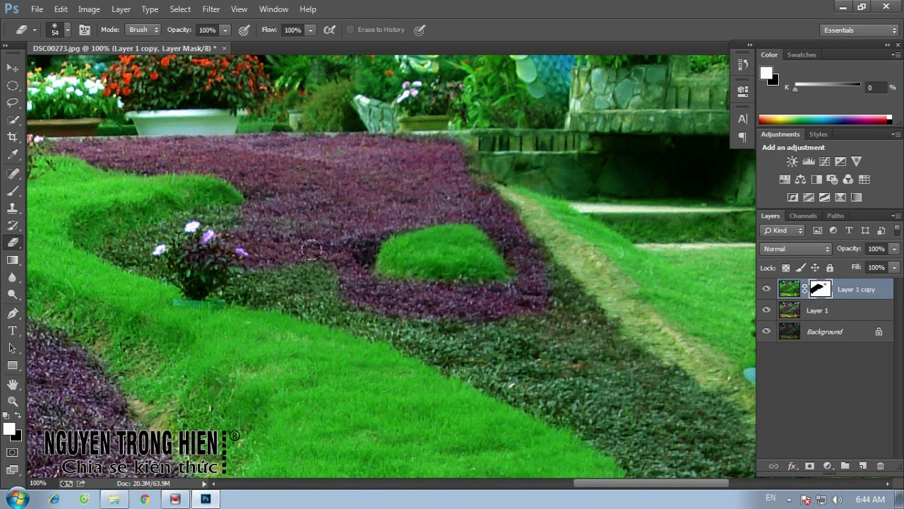
pyautogui.moveTo(202, 212); pyautogui.dragTo(110, 239)
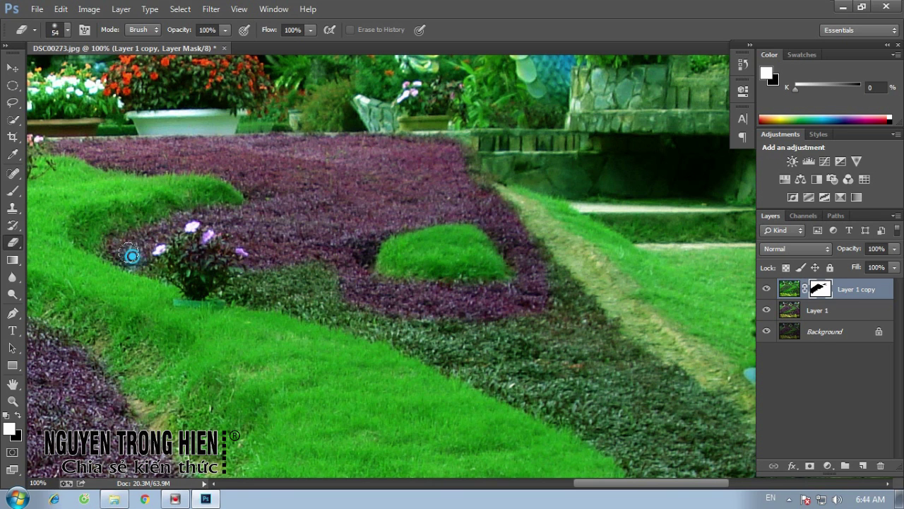
# Step: Set the brush to about 40 px and turn the dark strip below the purple bed purple
pyautogui.rightClick(350, 267)
pyautogui.moveTo(435, 302)
pyautogui.mouseDown()
pyautogui.moveTo(426, 302)
pyautogui.moveTo(442, 325)
pyautogui.mouseUp()
pyautogui.rightClick(360, 295)
pyautogui.press('Return')
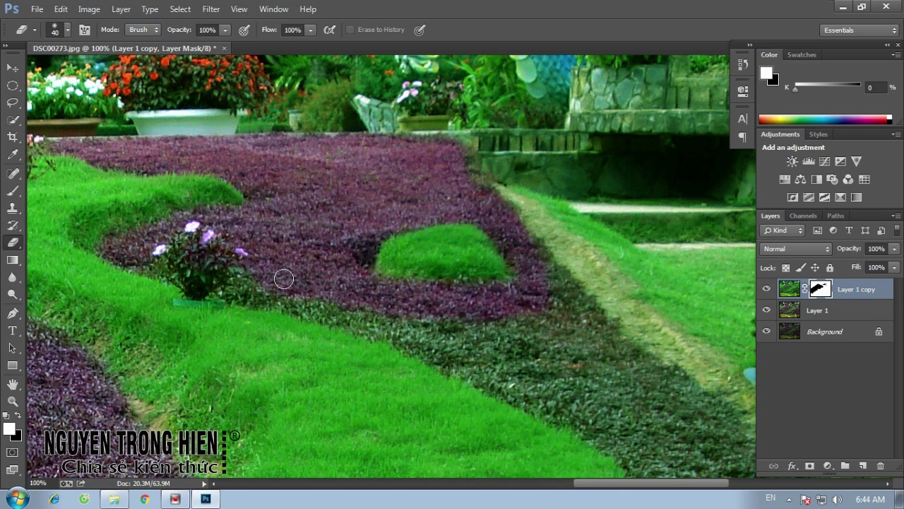
pyautogui.moveTo(235, 297)
pyautogui.mouseDown()
pyautogui.moveTo(422, 340)
pyautogui.moveTo(292, 233)
pyautogui.mouseUp()
# Step: With a 47 px eraser, extend the purple bed over the dark-green strip, then set 96 px
pyautogui.rightClick(292, 234)
pyautogui.click(375, 261)
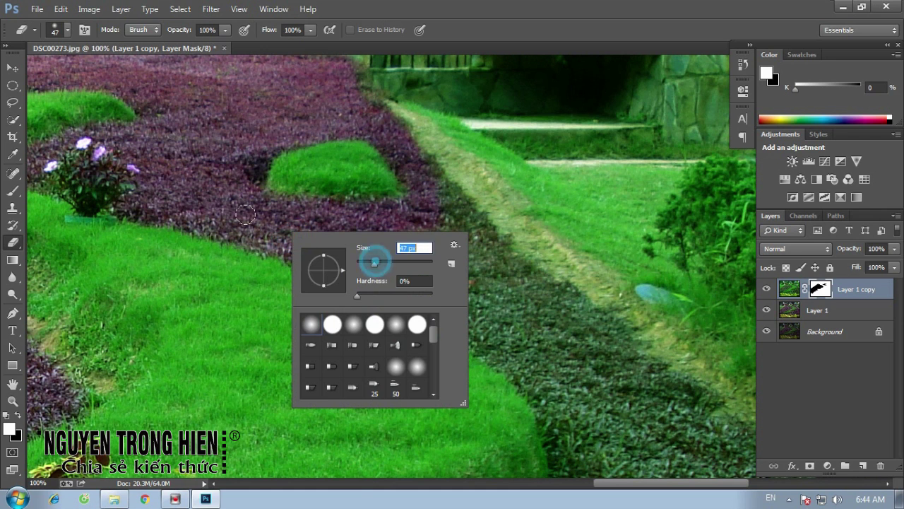
pyautogui.click(251, 218)
pyautogui.moveTo(354, 269)
pyautogui.mouseDown()
pyautogui.moveTo(454, 232)
pyautogui.moveTo(498, 263)
pyautogui.mouseUp()
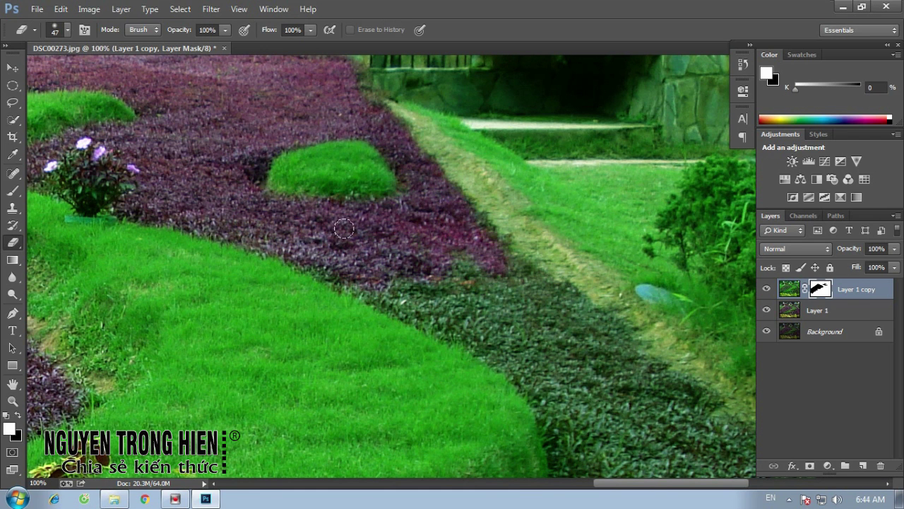
pyautogui.moveTo(401, 302); pyautogui.dragTo(280, 261)
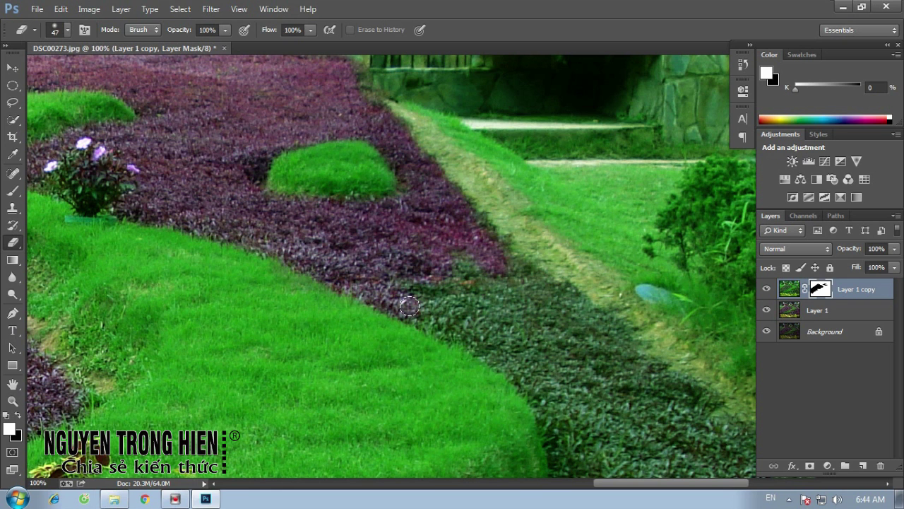
pyautogui.moveTo(409, 305); pyautogui.dragTo(243, 214)
pyautogui.rightClick(282, 218)
pyautogui.moveTo(385, 246); pyautogui.dragTo(396, 246)
# Step: Erase the layer mask over the upper dark-green strip to extend the purple bed down-right
pyautogui.click(313, 175)
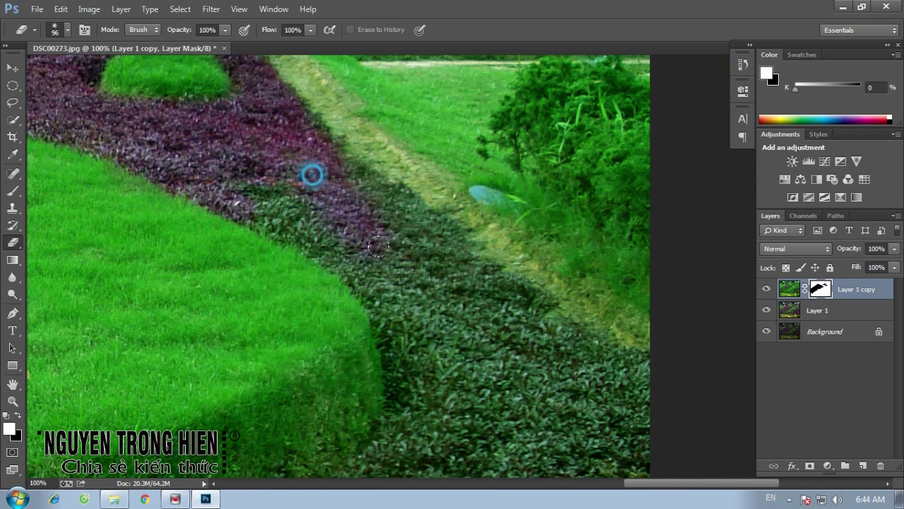
pyautogui.moveTo(358, 200); pyautogui.dragTo(459, 297)
pyautogui.moveTo(275, 192)
pyautogui.mouseDown()
pyautogui.moveTo(219, 165)
pyautogui.moveTo(332, 247)
pyautogui.mouseUp()
pyautogui.moveTo(269, 205); pyautogui.dragTo(344, 245)
pyautogui.moveTo(394, 319); pyautogui.dragTo(402, 332)
# Step: Scroll further down the garden and reveal the purple bed's curve along the right edge
pyautogui.moveTo(516, 451); pyautogui.dragTo(452, 345)
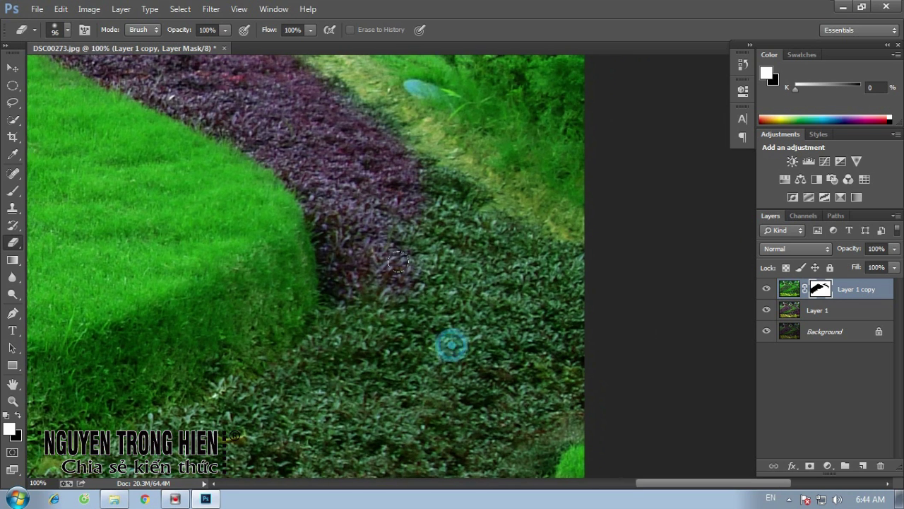
pyautogui.scroll(-1, 398, 261)
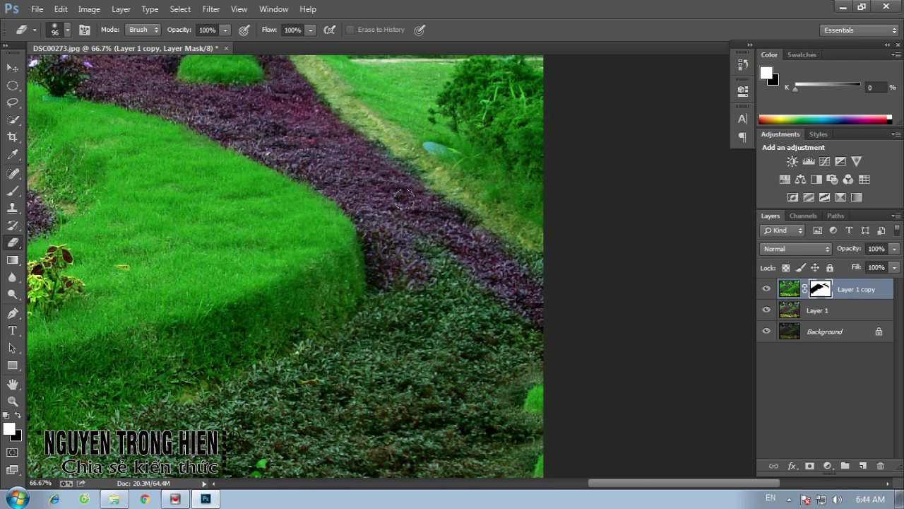
pyautogui.scroll(-1, 494, 353)
pyautogui.scroll(-1, 495, 353)
pyautogui.scroll(-1, 535, 280)
pyautogui.moveTo(545, 243)
pyautogui.mouseDown()
pyautogui.moveTo(504, 315)
pyautogui.moveTo(547, 321)
pyautogui.moveTo(662, 309)
pyautogui.mouseUp()
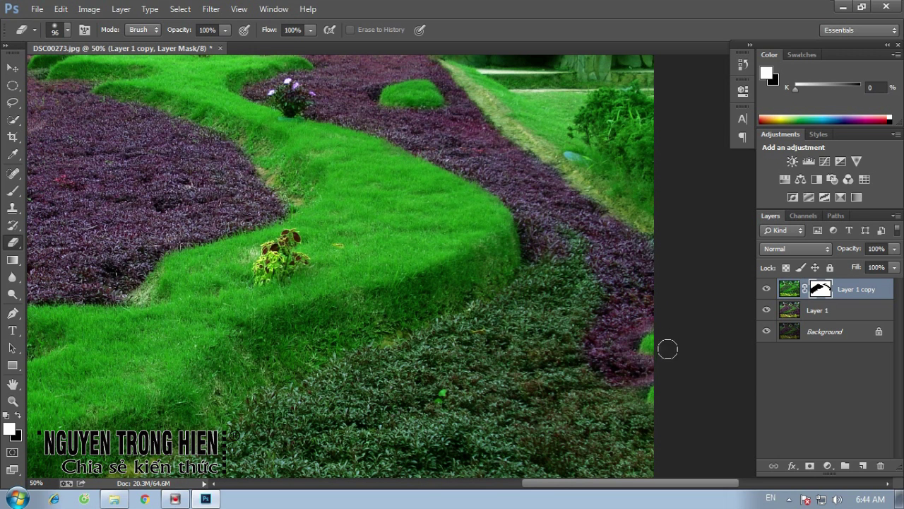
pyautogui.moveTo(577, 253); pyautogui.dragTo(582, 274)
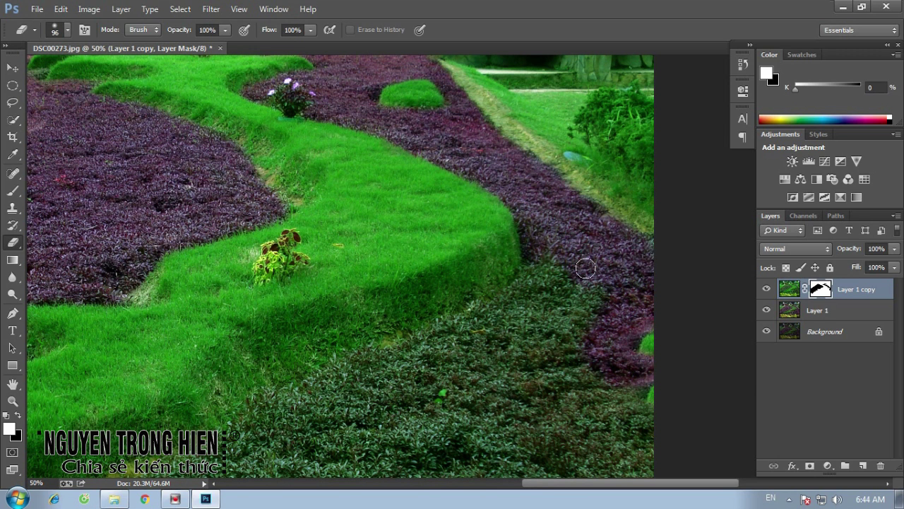
pyautogui.moveTo(551, 300)
pyautogui.mouseDown()
pyautogui.moveTo(526, 318)
pyautogui.moveTo(587, 234)
pyautogui.mouseUp()
# Step: Zoom out, enlarge the eraser to 96 px and turn the dark-green patch purple down to the bottom foliage
pyautogui.hotkey('ctrl', '-')
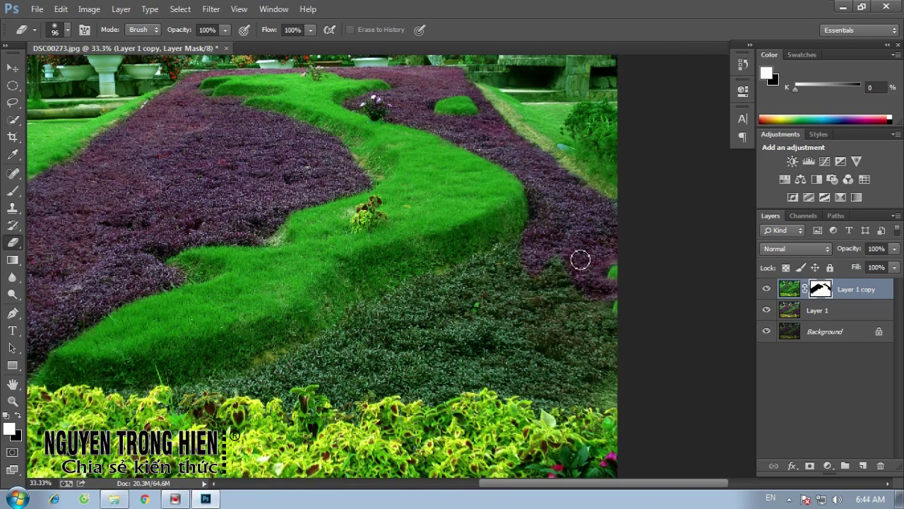
pyautogui.rightClick(554, 265)
pyautogui.moveTo(666, 291); pyautogui.dragTo(682, 291)
pyautogui.press('Return')
pyautogui.moveTo(524, 264); pyautogui.dragTo(306, 366)
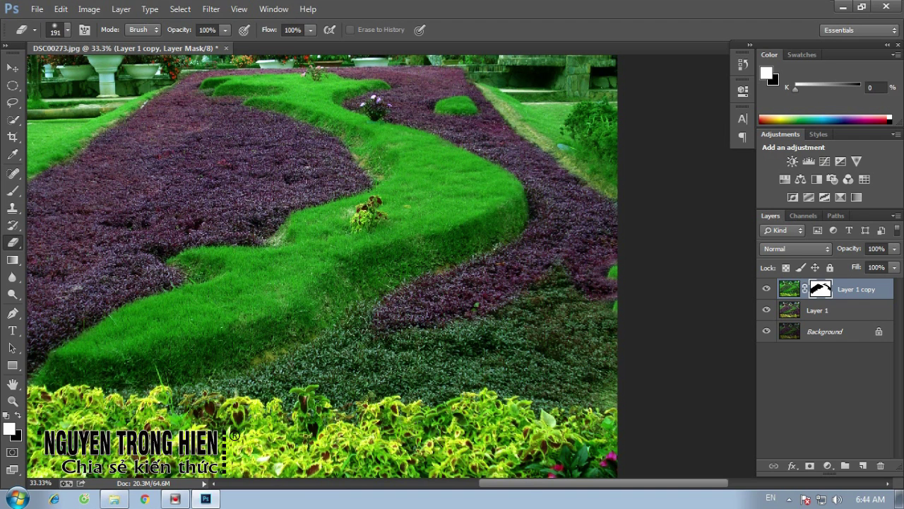
pyautogui.rightClick(328, 355)
pyautogui.moveTo(435, 344)
pyautogui.mouseDown()
pyautogui.moveTo(421, 344)
pyautogui.moveTo(440, 344)
pyautogui.mouseUp()
pyautogui.press('Return')
pyautogui.moveTo(299, 365)
pyautogui.mouseDown()
pyautogui.moveTo(215, 399)
pyautogui.moveTo(320, 394)
pyautogui.mouseUp()
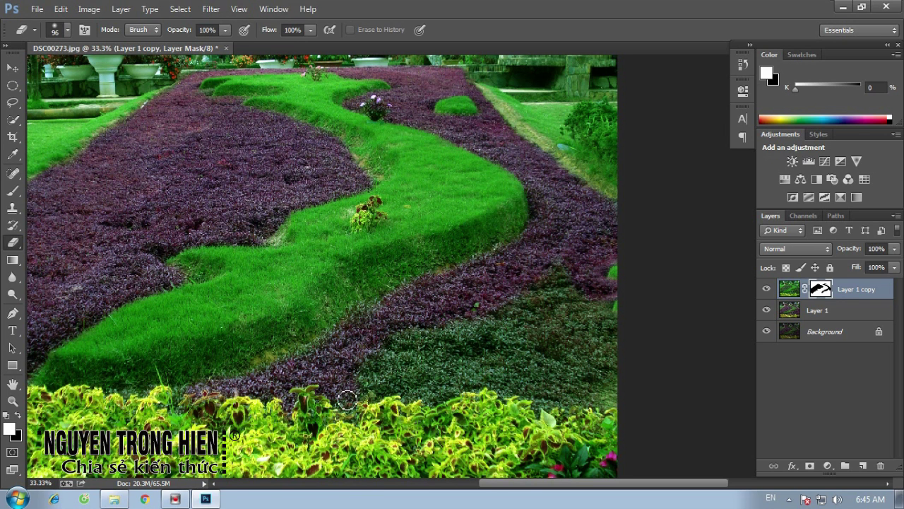
# Step: Enlarge the eraser to 202 px, erase the patch's right side and touch up the bed's edges
pyautogui.rightClick(424, 361)
pyautogui.moveTo(551, 344); pyautogui.dragTo(580, 312)
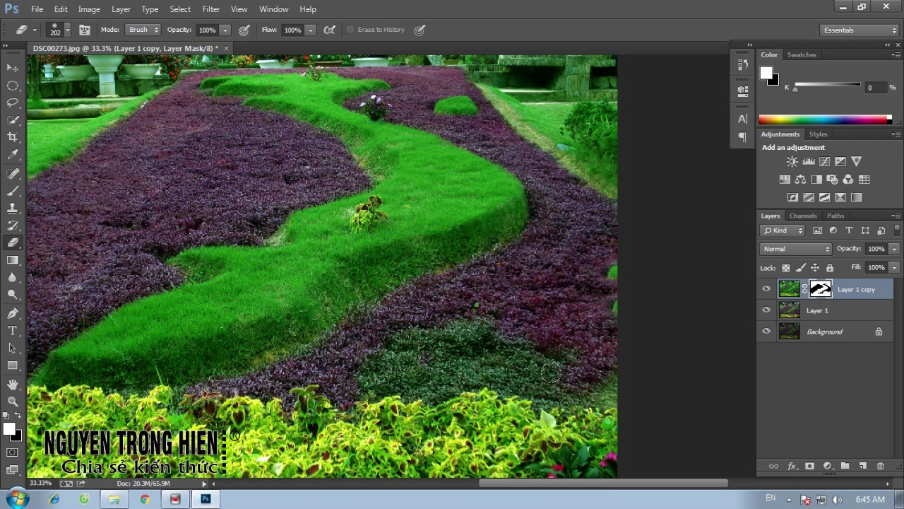
pyautogui.moveTo(548, 377)
pyautogui.mouseDown()
pyautogui.moveTo(488, 355)
pyautogui.moveTo(379, 382)
pyautogui.moveTo(433, 349)
pyautogui.mouseUp()
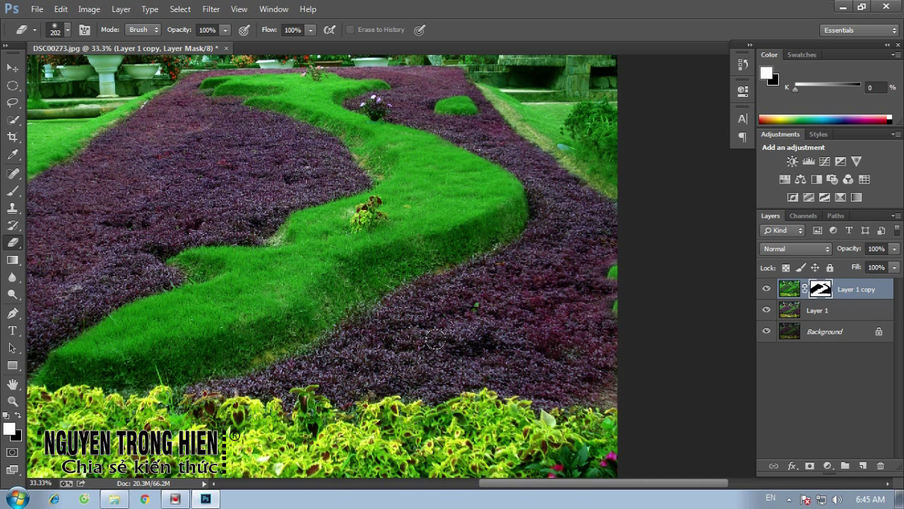
pyautogui.click(389, 363)
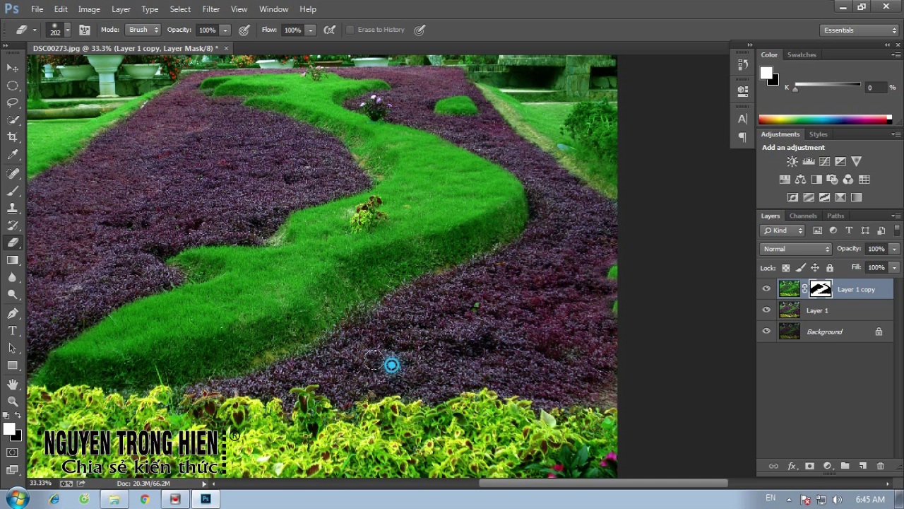
pyautogui.click(501, 307)
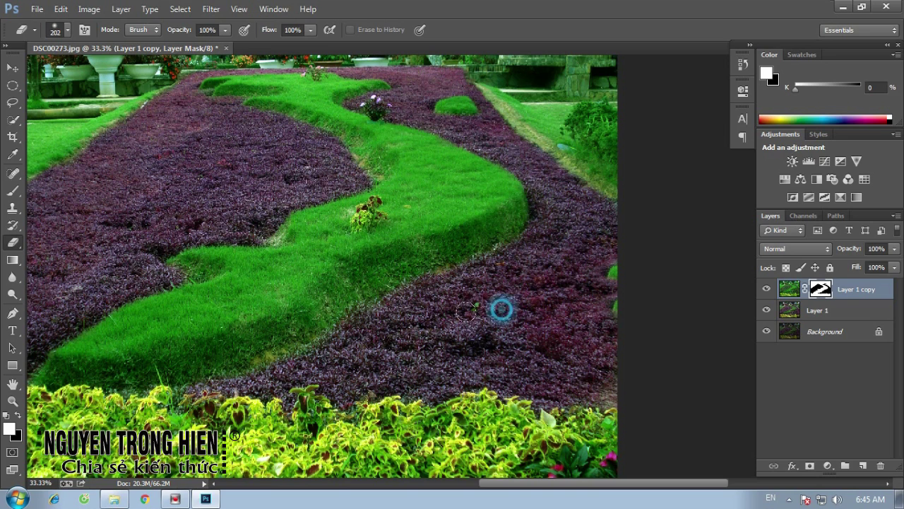
pyautogui.moveTo(562, 355); pyautogui.dragTo(605, 380)
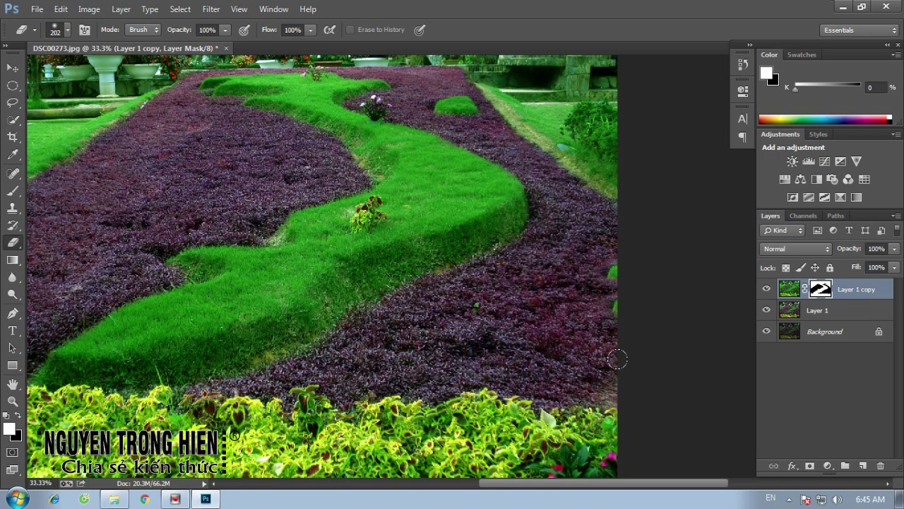
pyautogui.scroll(-2, 537, 332)
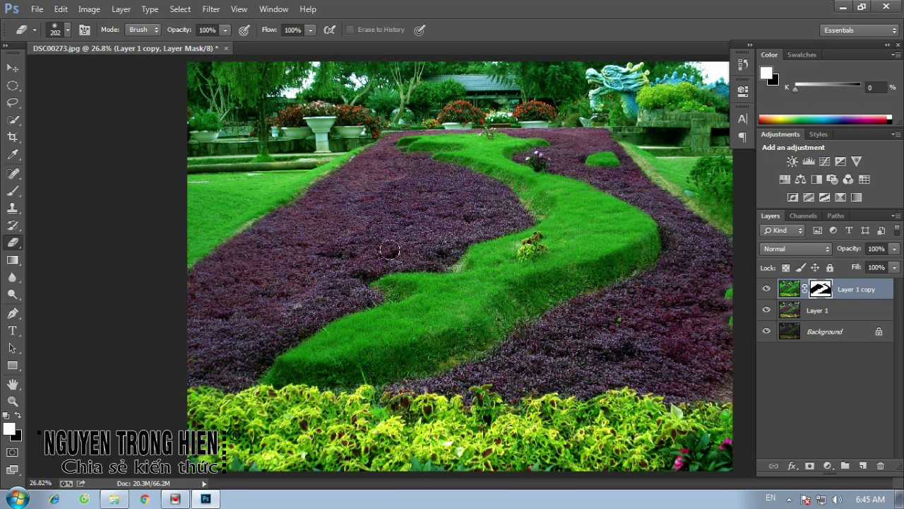
# Step: Hide Layer 1 and Background to inspect the grass mask, then re-show and select Layer 1
pyautogui.click(767, 310)
pyautogui.click(767, 332)
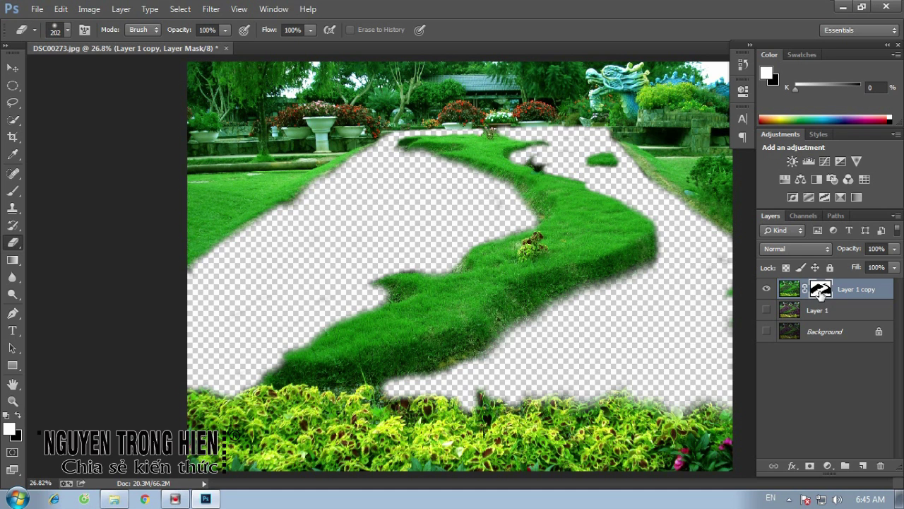
pyautogui.click(767, 310)
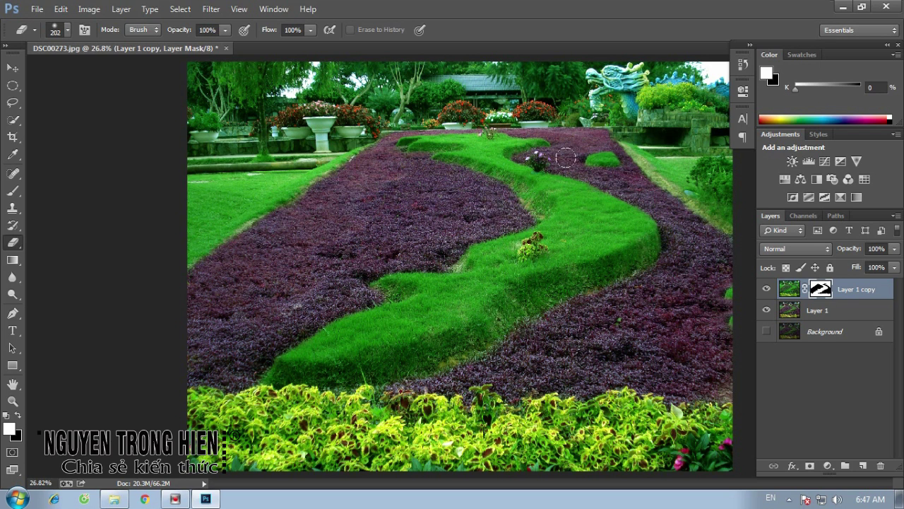
pyautogui.click(824, 316)
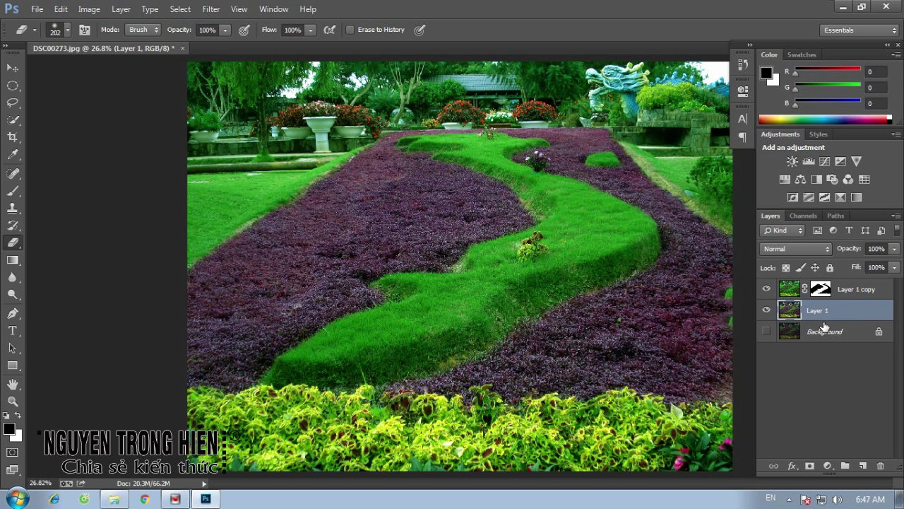
# Step: Duplicate Layer 1 (Ctrl+J) and apply Color Balance midtones +61 / -36 / -23 to the copy
pyautogui.hotkey('ctrl', 'j')
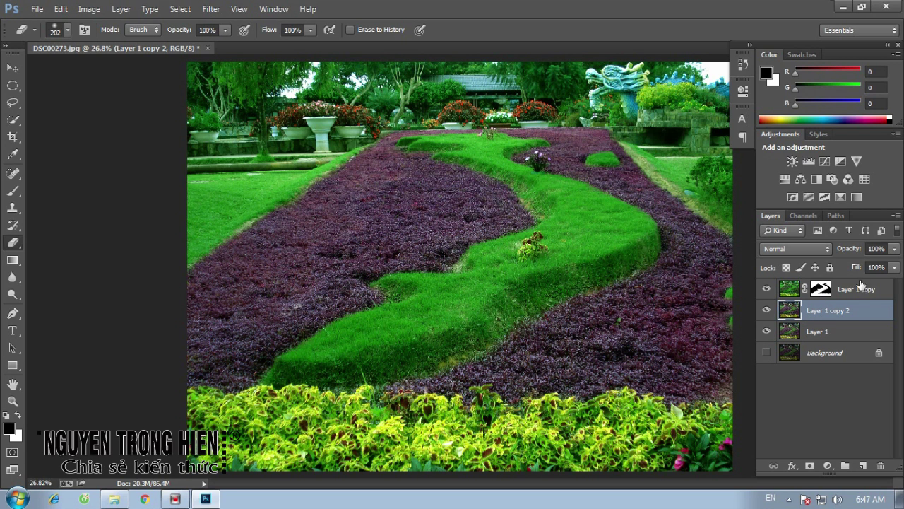
pyautogui.click(104, 14)
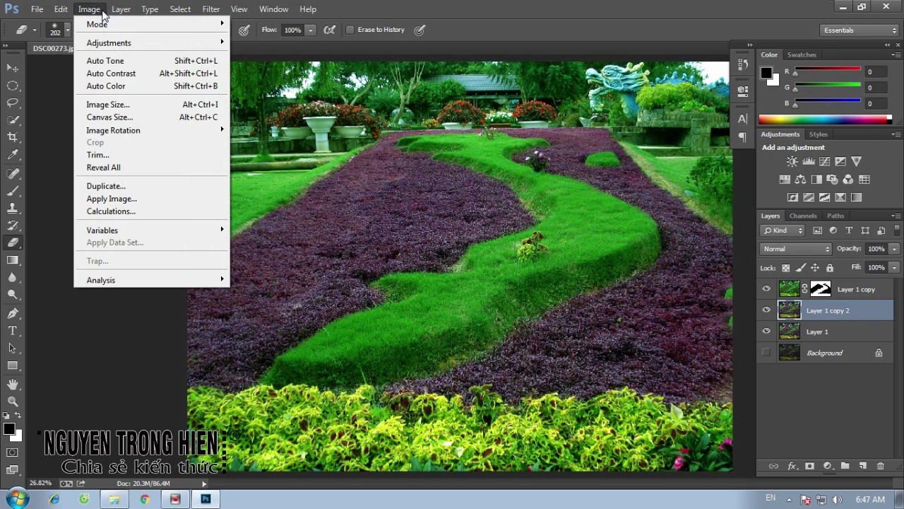
pyautogui.moveTo(109, 42)
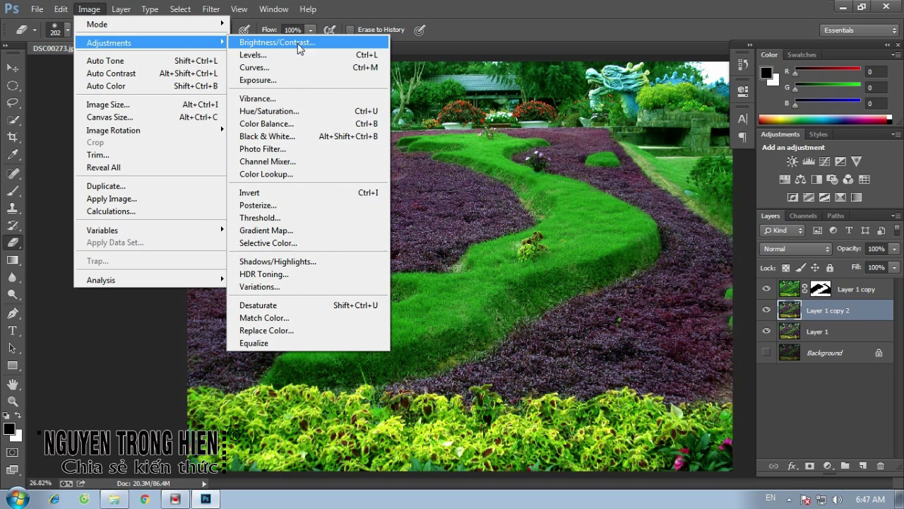
pyautogui.click(297, 122)
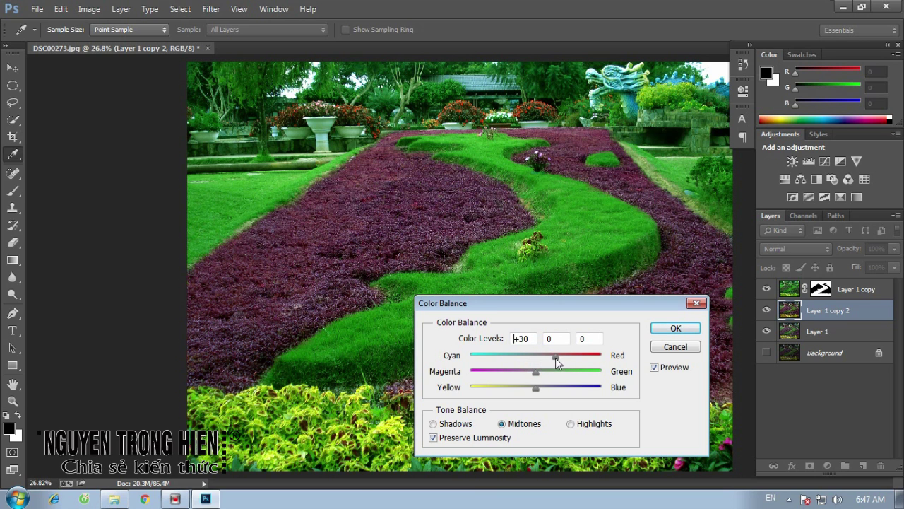
pyautogui.moveTo(572, 358); pyautogui.dragTo(577, 366)
pyautogui.moveTo(548, 310); pyautogui.dragTo(550, 293)
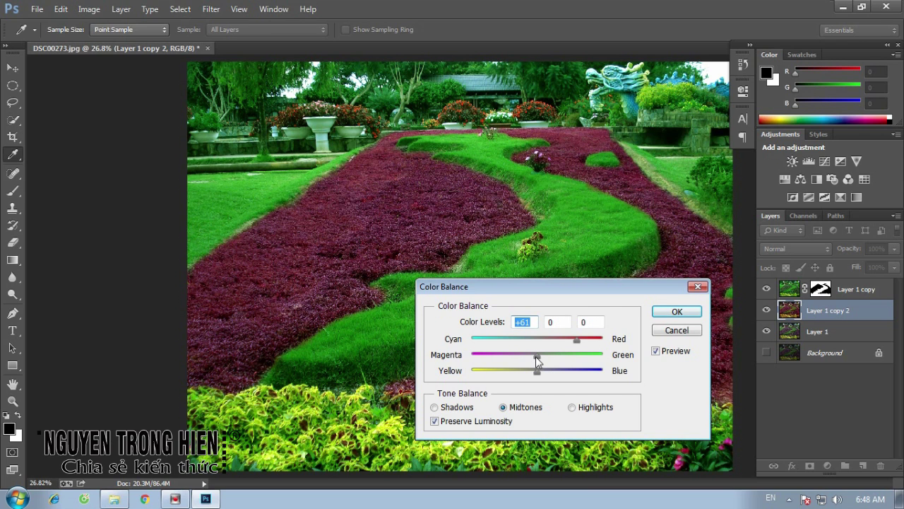
pyautogui.moveTo(536, 356); pyautogui.dragTo(521, 362)
pyautogui.moveTo(538, 371)
pyautogui.mouseDown()
pyautogui.moveTo(525, 378)
pyautogui.moveTo(517, 362)
pyautogui.mouseUp()
pyautogui.click(513, 359)
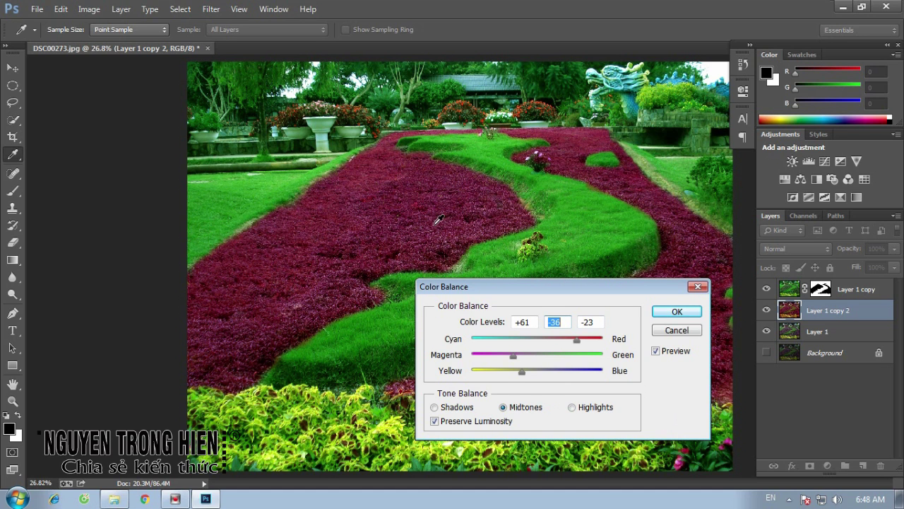
pyautogui.click(692, 315)
pyautogui.press('e')
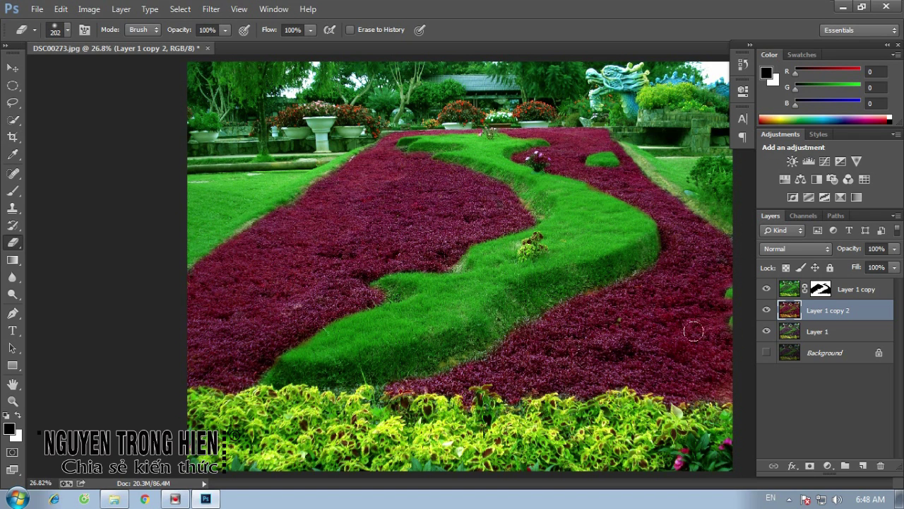
# Step: Compare the layers by toggling their visibility, then give Layer 1 a Hide All layer mask
pyautogui.click(767, 291)
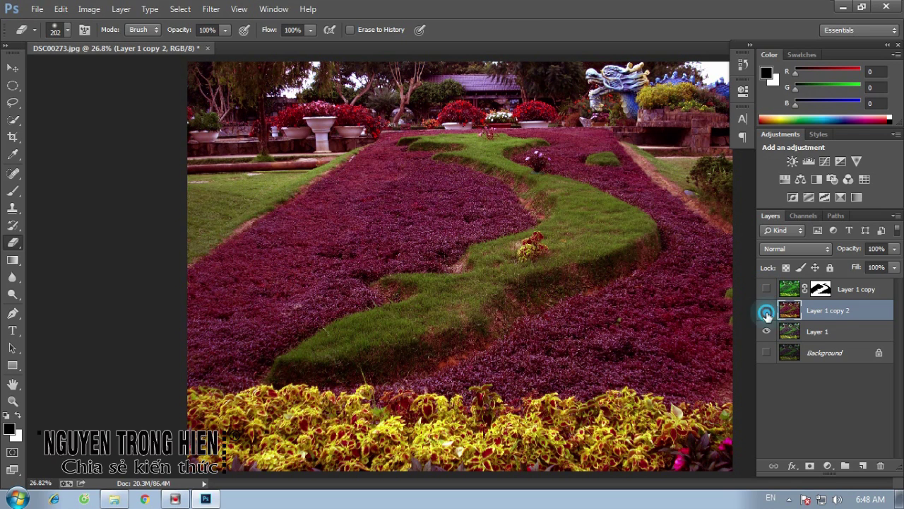
pyautogui.click(767, 309)
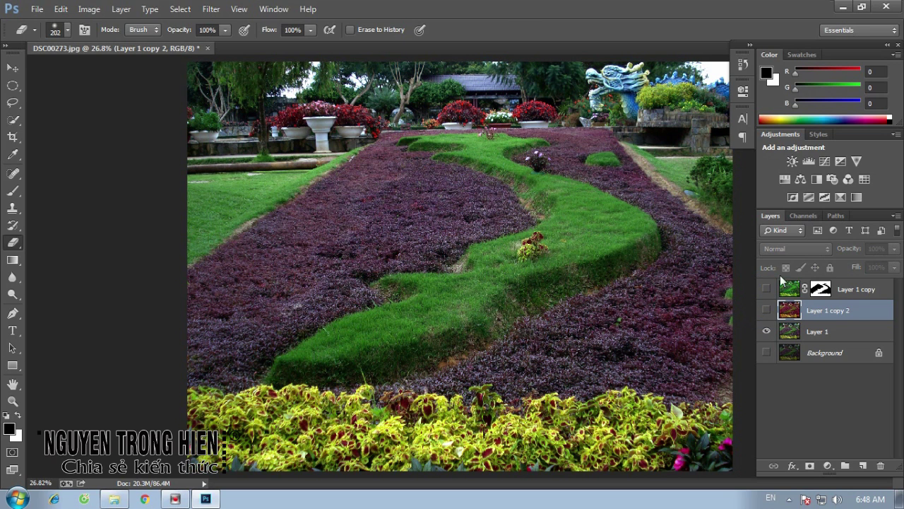
pyautogui.click(766, 309)
pyautogui.click(767, 289)
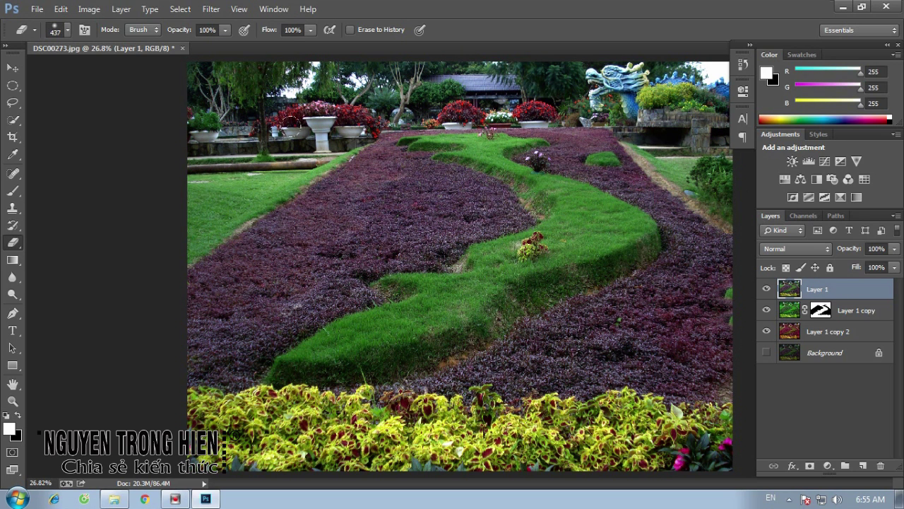
pyautogui.click(121, 9)
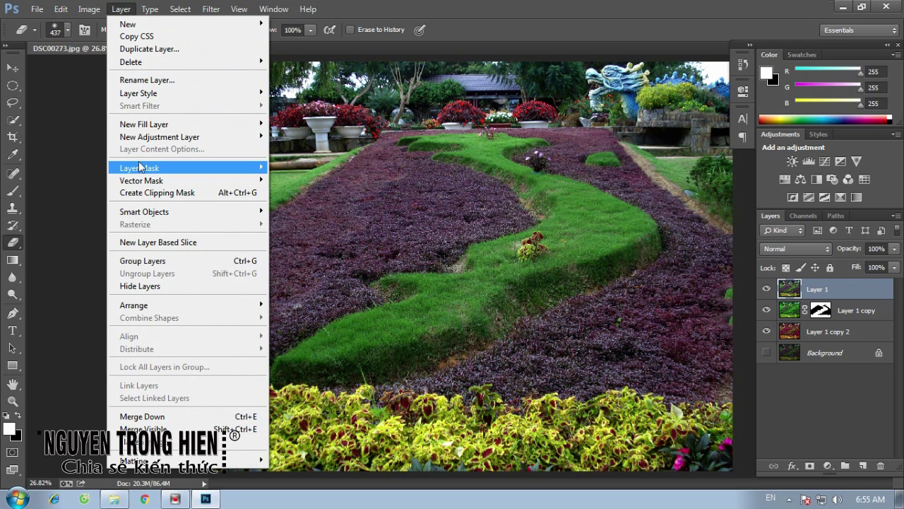
pyautogui.moveTo(140, 167)
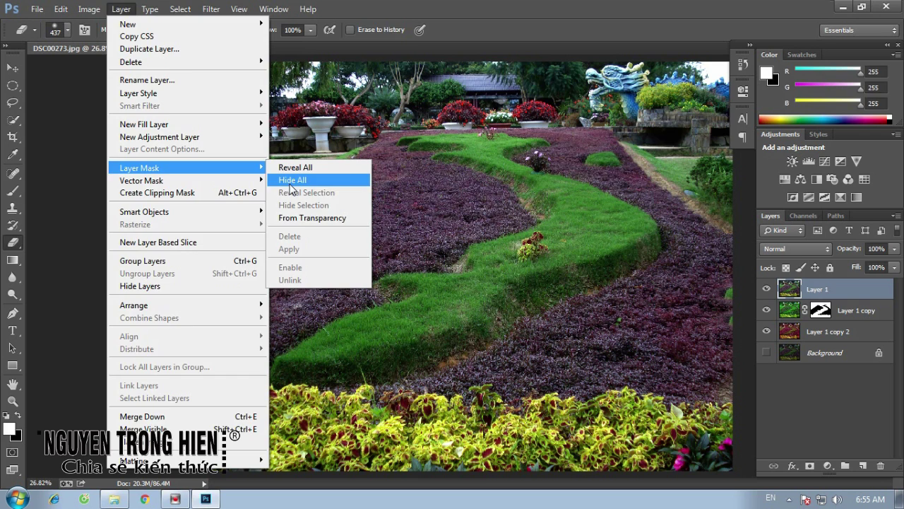
pyautogui.click(291, 181)
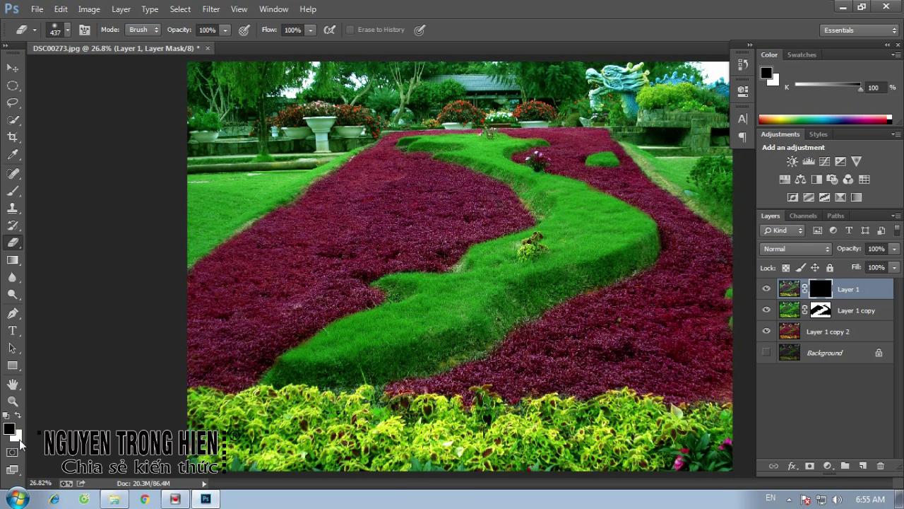
# Step: Switch to the standard Eraser with a soft round brush at 402 px and 0% hardness
pyautogui.rightClick(14, 244)
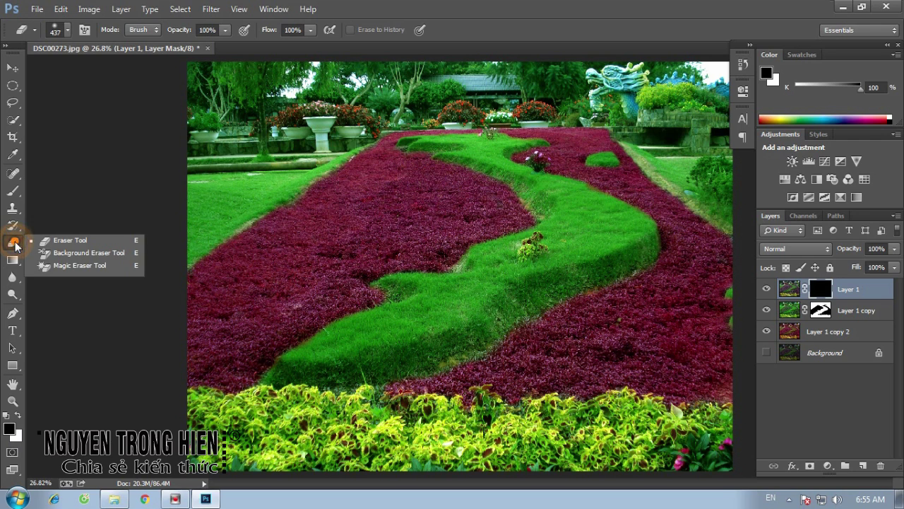
pyautogui.click(78, 241)
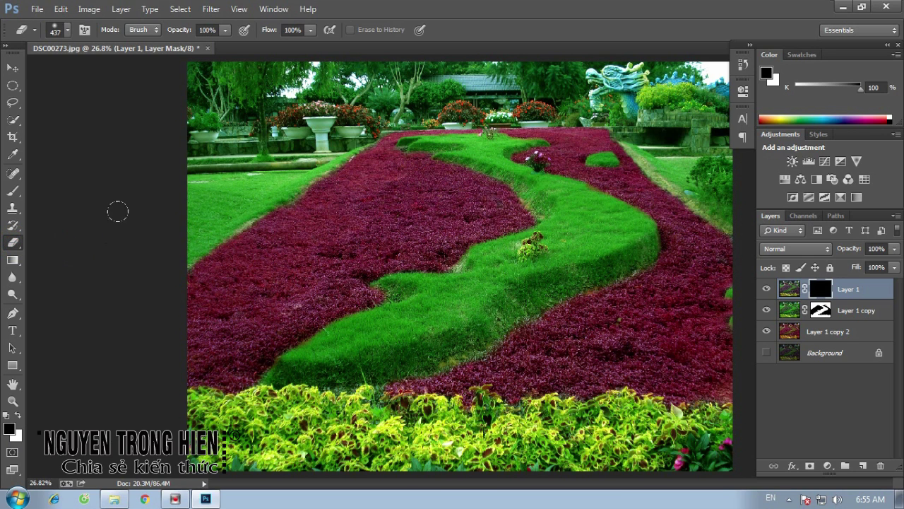
pyautogui.rightClick(420, 205)
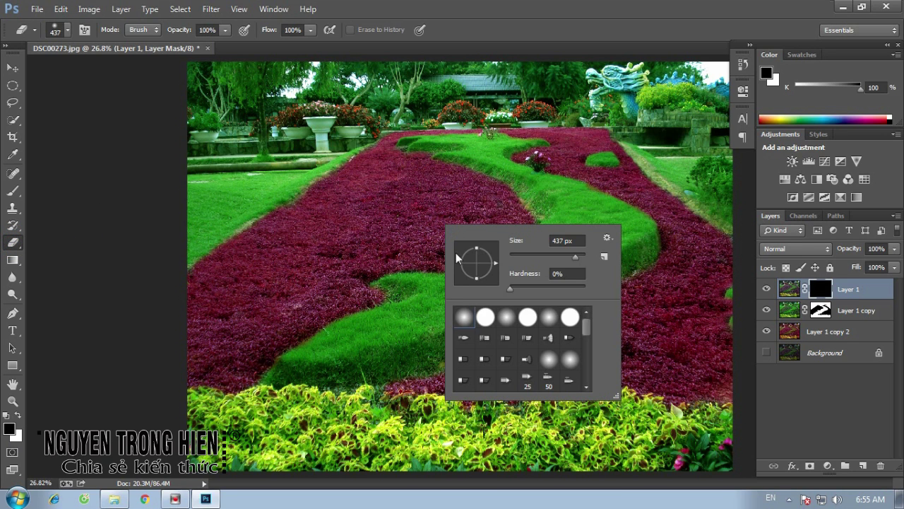
pyautogui.click(466, 318)
pyautogui.click(575, 274)
pyautogui.moveTo(575, 260); pyautogui.dragTo(573, 261)
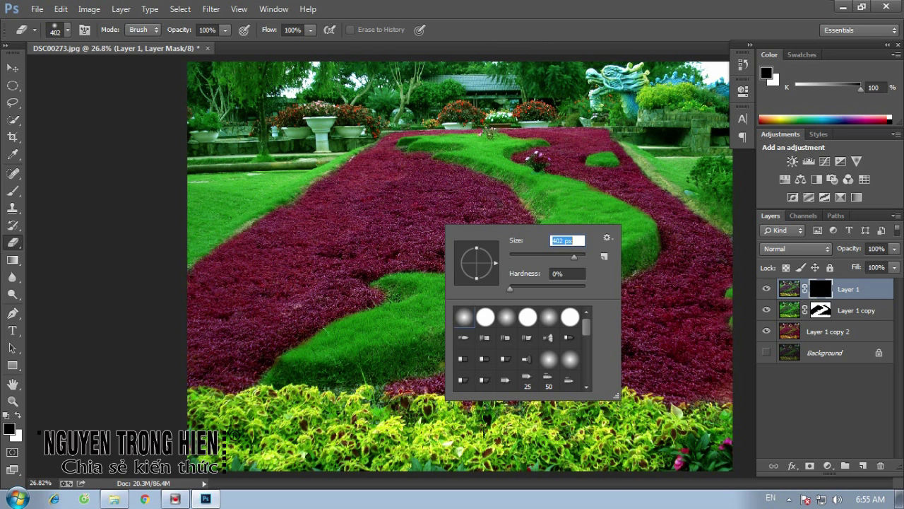
pyautogui.press('Return')
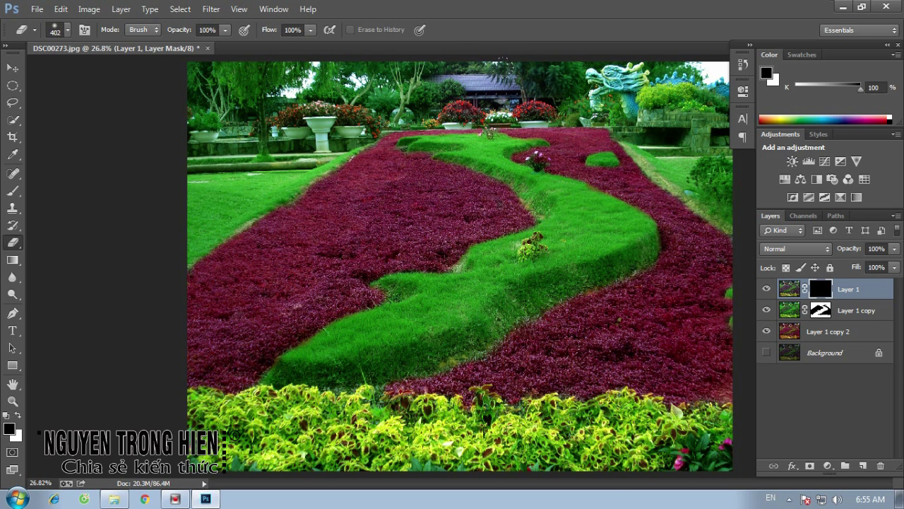
# Step: Set eraser opacity to 55% and erase the mask across the top of the image
pyautogui.scroll(3, 480, 184)
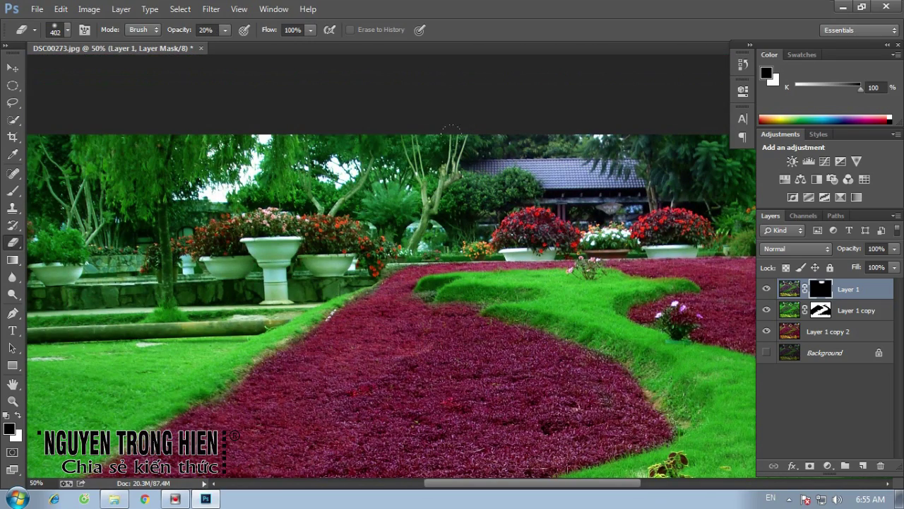
pyautogui.press('5')
pyautogui.press('5')
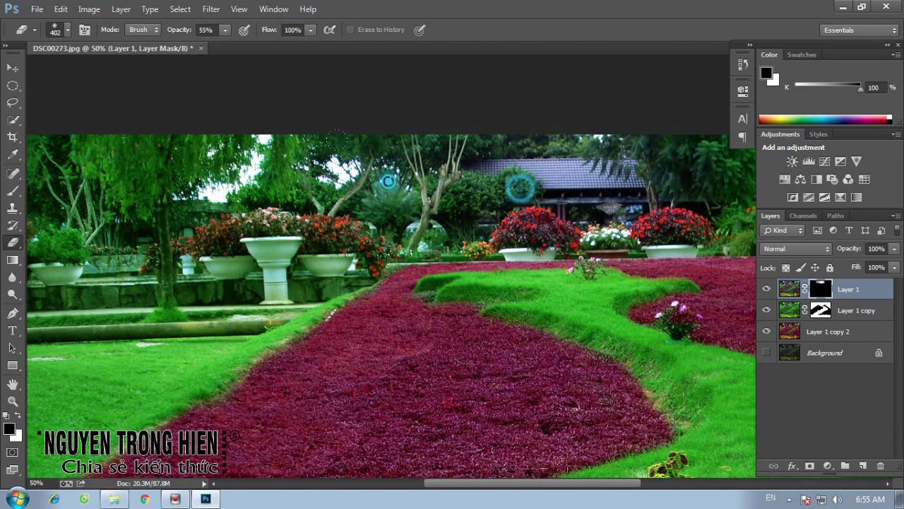
pyautogui.moveTo(177, 176); pyautogui.dragTo(206, 178)
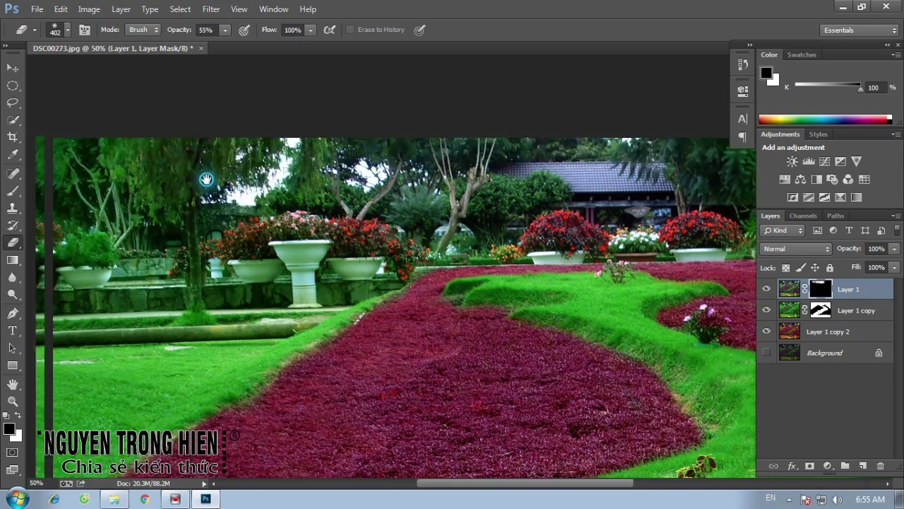
pyautogui.moveTo(272, 244); pyautogui.dragTo(39, 230)
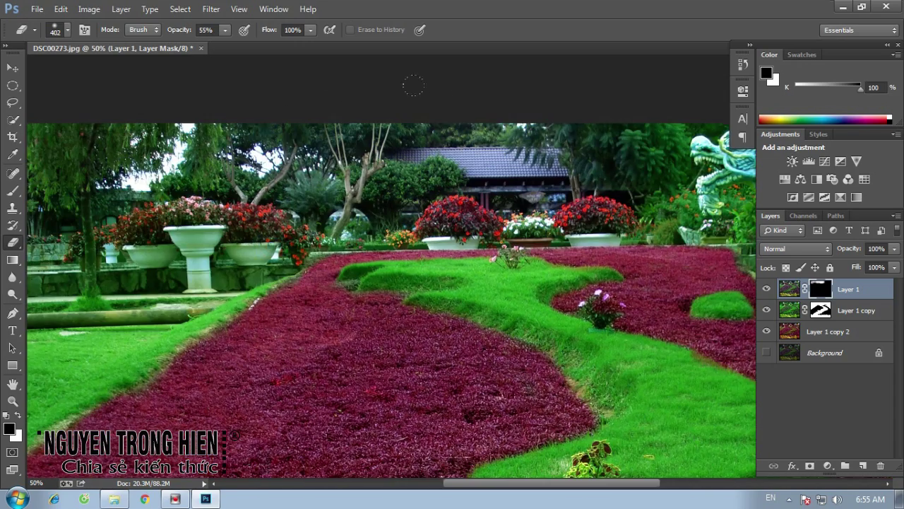
pyautogui.moveTo(559, 135); pyautogui.dragTo(270, 106)
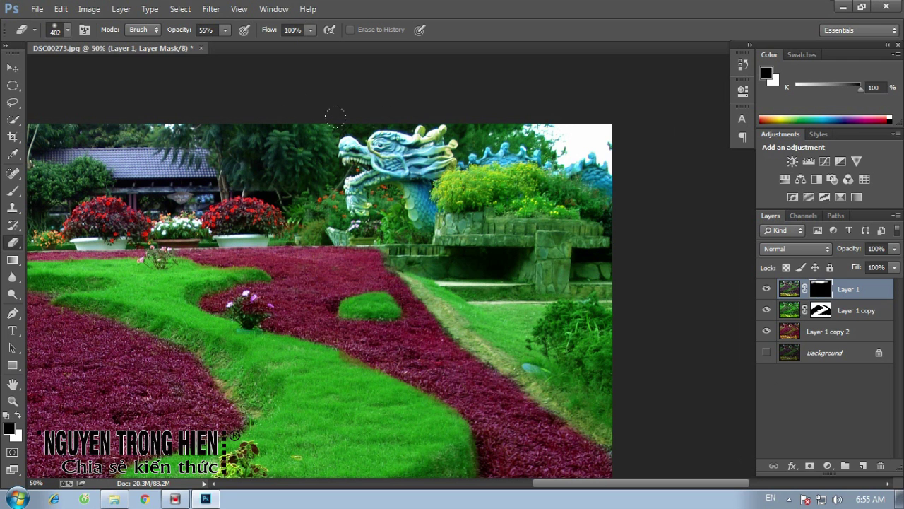
pyautogui.moveTo(312, 154)
pyautogui.mouseDown()
pyautogui.moveTo(626, 183)
pyautogui.moveTo(595, 131)
pyautogui.mouseUp()
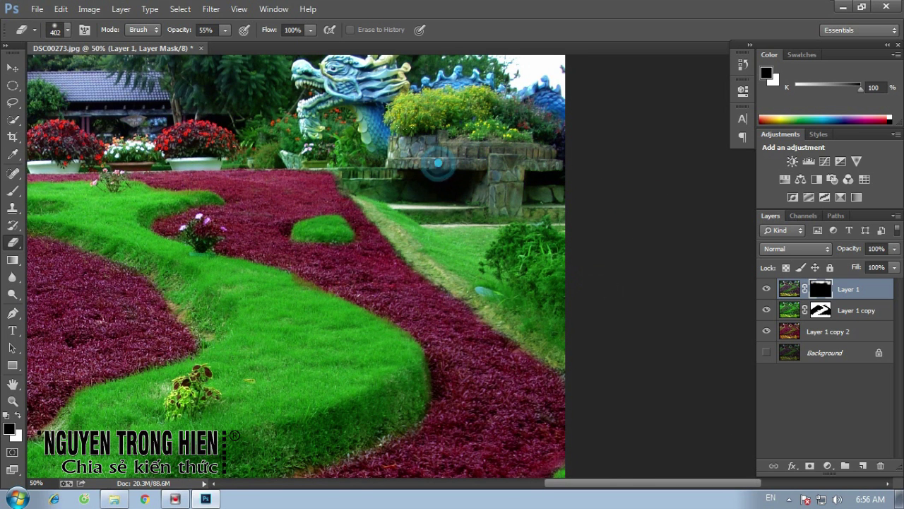
# Step: Reduce the eraser to 80 px and erase the mask along the stone wall
pyautogui.rightClick(448, 187)
pyautogui.click(548, 218)
pyautogui.press('Return')
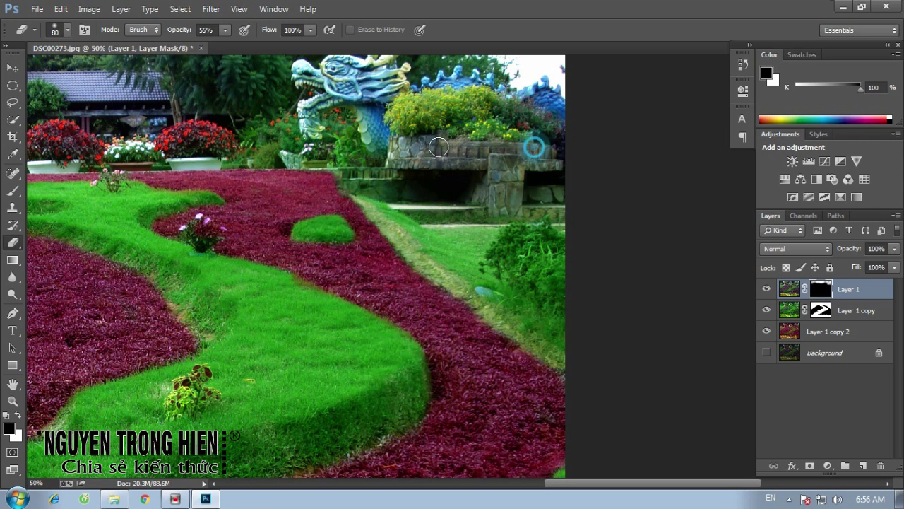
pyautogui.click(501, 202)
pyautogui.click(476, 195)
pyautogui.click(526, 195)
pyautogui.click(575, 210)
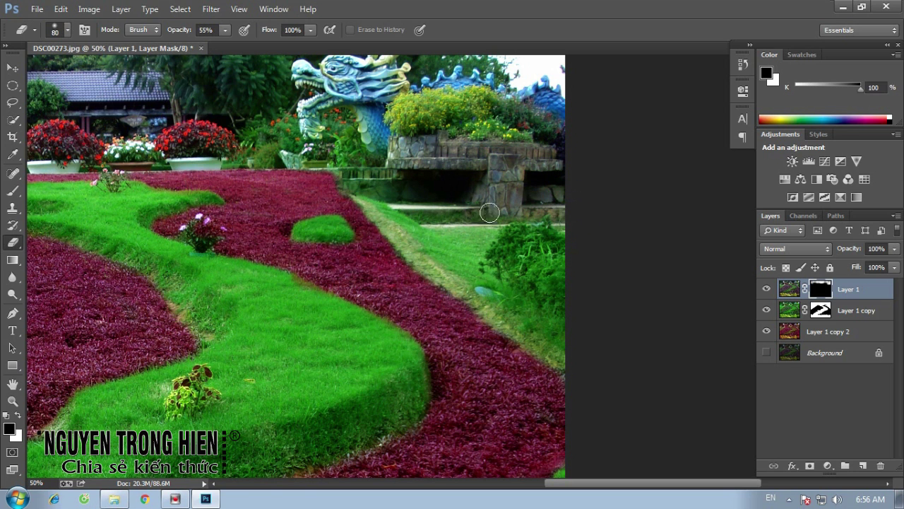
pyautogui.click(464, 209)
pyautogui.click(409, 197)
pyautogui.click(362, 188)
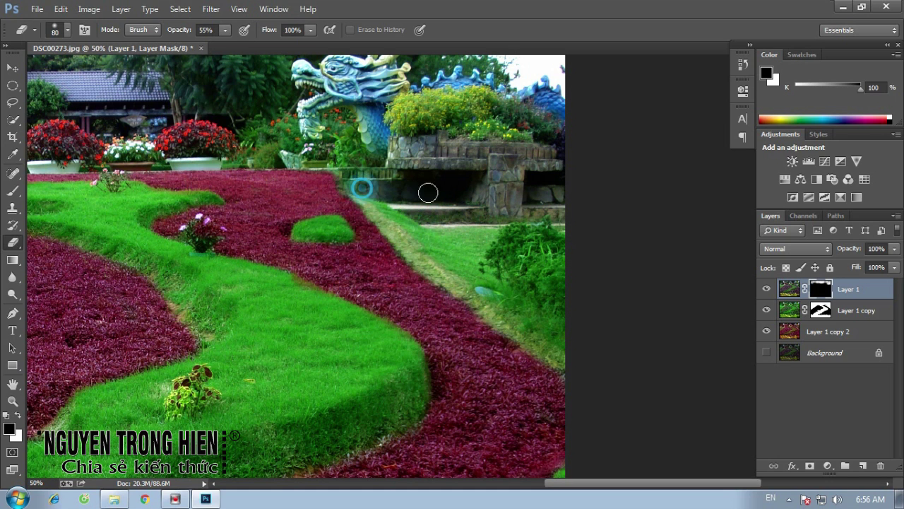
# Step: Erase the wall's right part and where it meets the bed, then zoom out
pyautogui.click(387, 178)
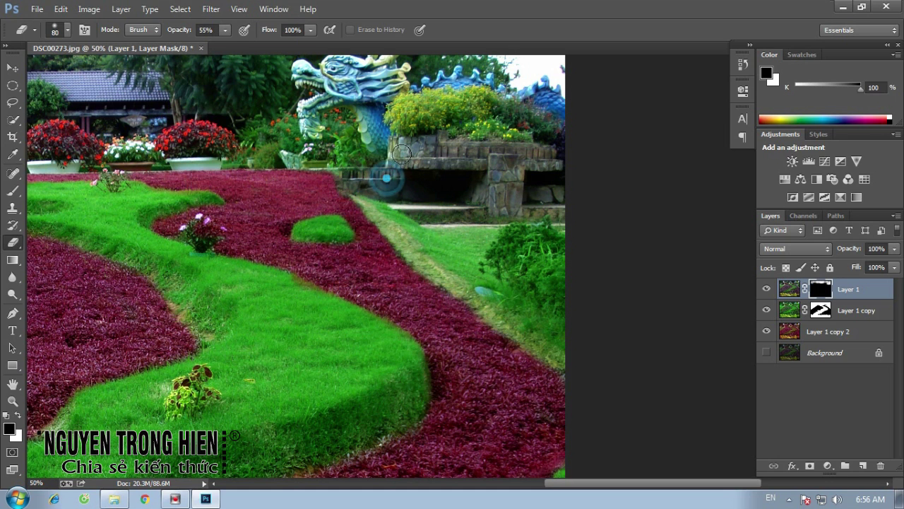
pyautogui.click(430, 151)
pyautogui.click(527, 176)
pyautogui.click(486, 200)
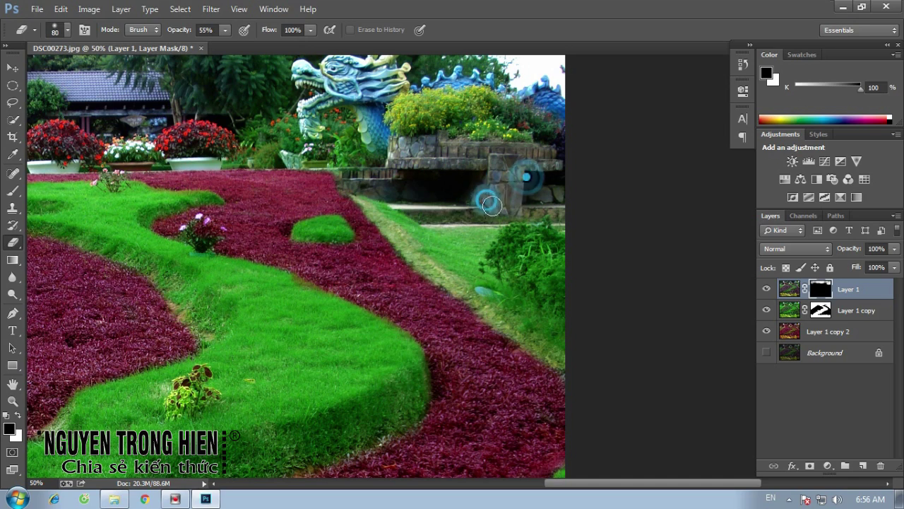
pyautogui.click(425, 210)
pyautogui.click(359, 178)
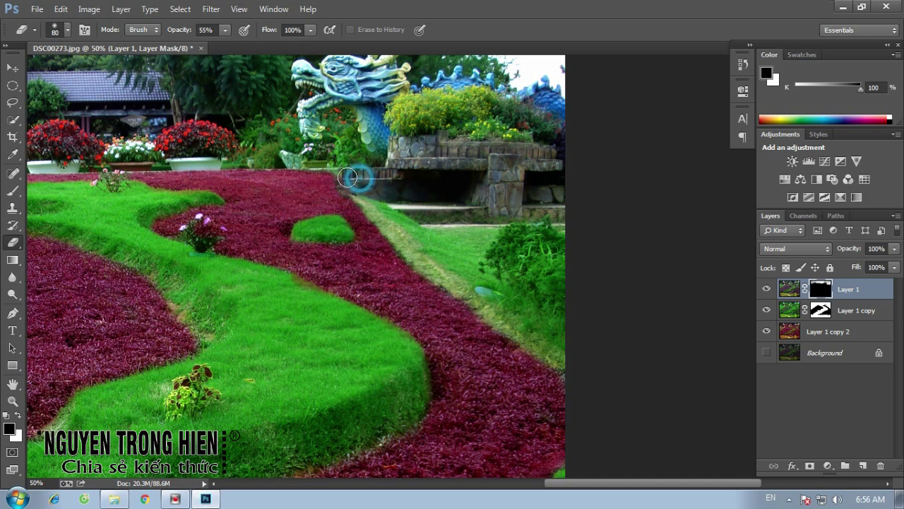
pyautogui.scroll(-5, 470, 208)
pyautogui.scroll(-3, 479, 125)
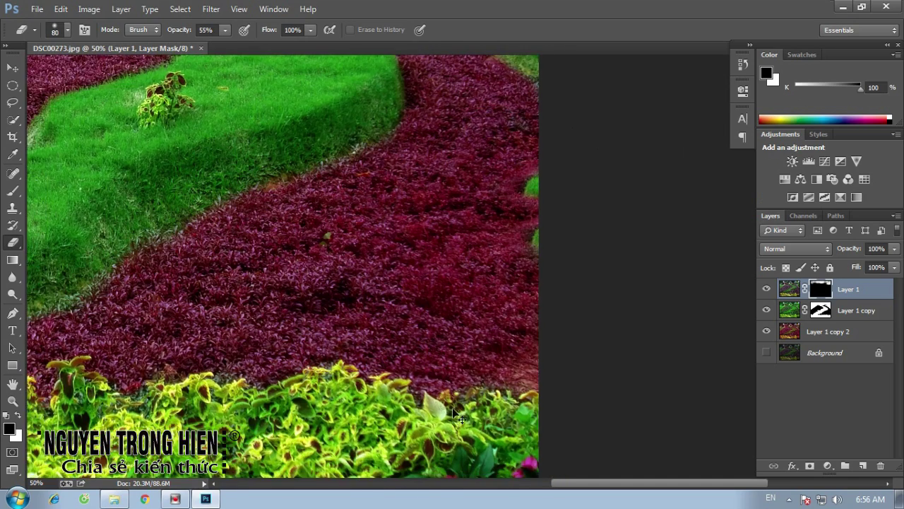
pyautogui.hotkey('ctrl', '-')
pyautogui.hotkey('ctrl', '-')
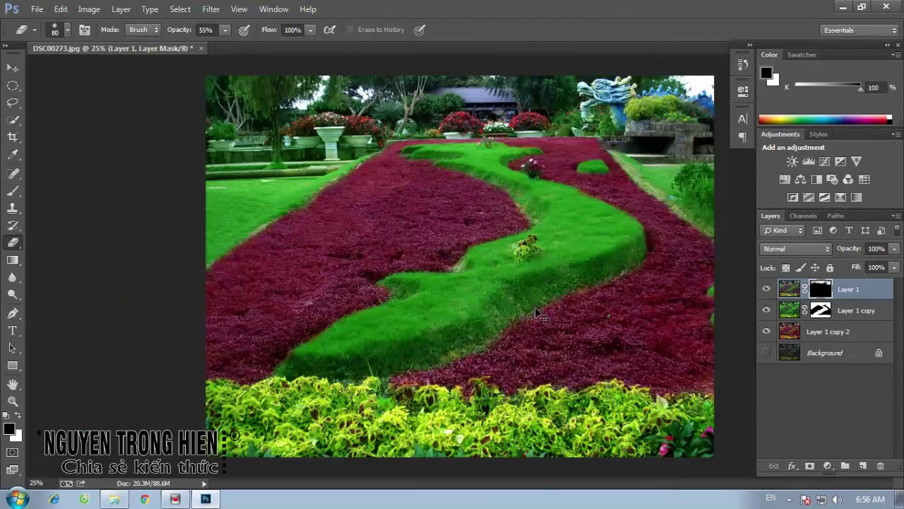
# Step: Zoom in and pan to the planters and trees at the upper left
pyautogui.rightClick(496, 224)
pyautogui.press('Escape')
pyautogui.hotkey('ctrl', '+')
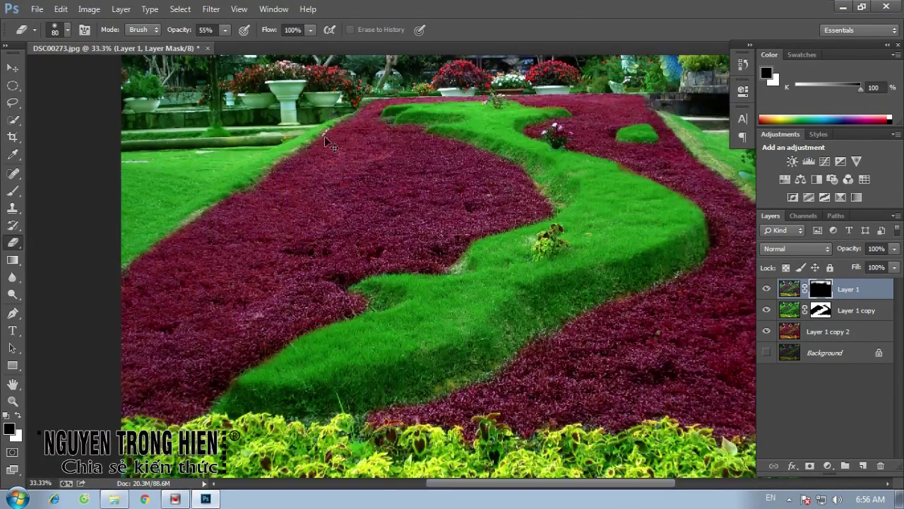
pyautogui.hotkey('ctrl', '+')
pyautogui.moveTo(329, 143); pyautogui.dragTo(536, 251)
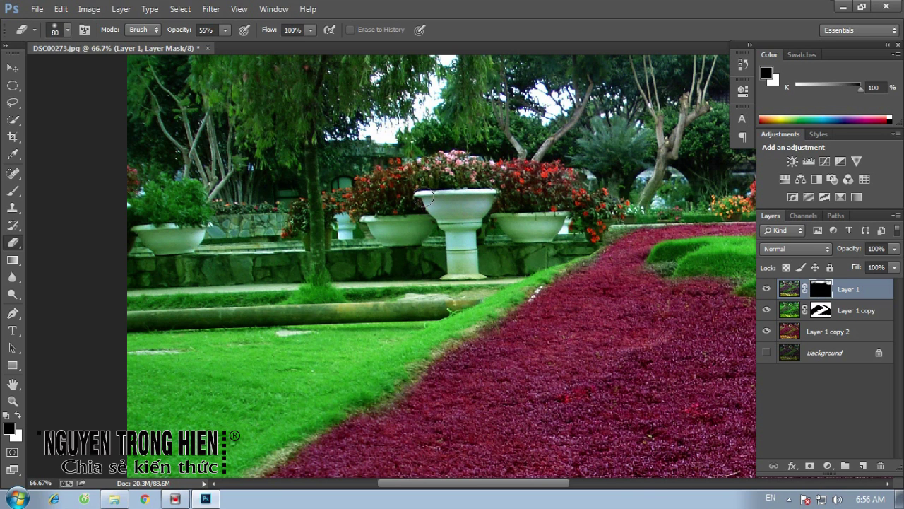
# Step: Use a 43 px brush to erase the mask over the planter bowl and pedestal
pyautogui.rightClick(433, 204)
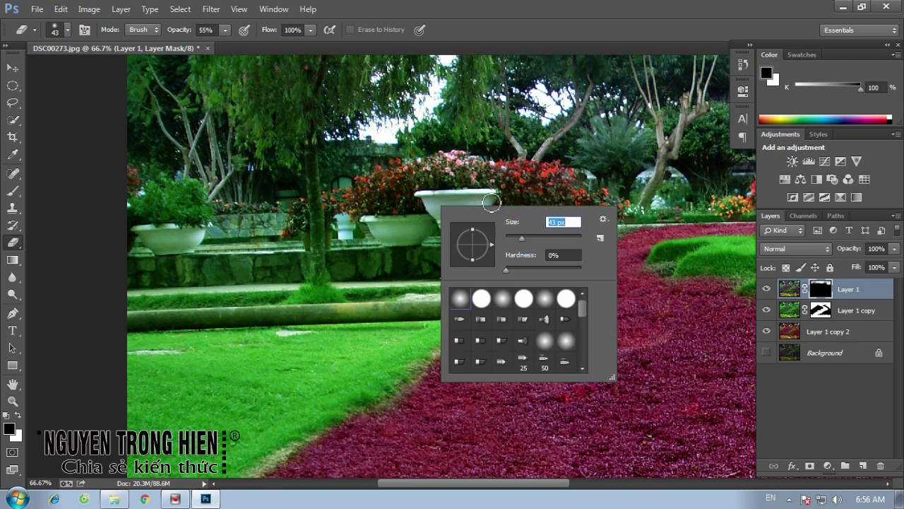
pyautogui.press('Return')
pyautogui.click(432, 201)
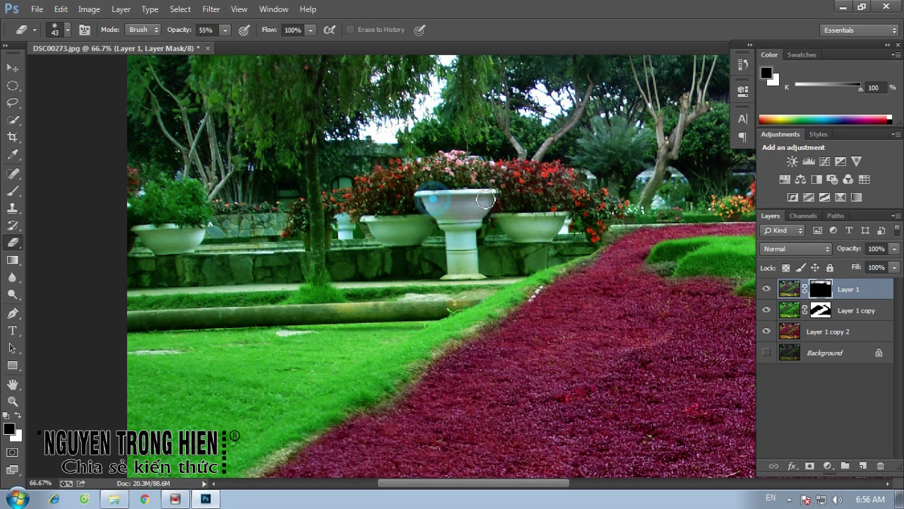
pyautogui.click(453, 274)
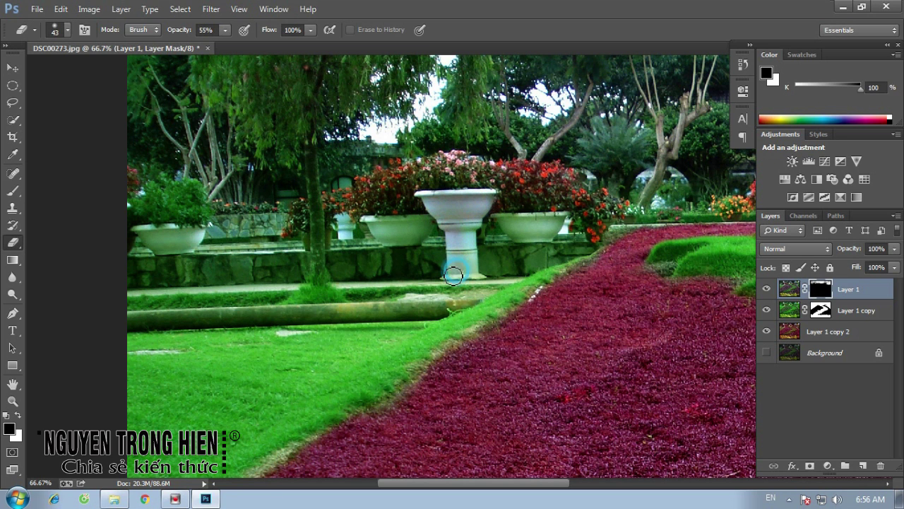
# Step: Enlarge the brush to 92 px and erase the pedestal, low stone wall and both planters
pyautogui.rightClick(487, 266)
pyautogui.moveTo(587, 294); pyautogui.dragTo(612, 293)
pyautogui.click(492, 261)
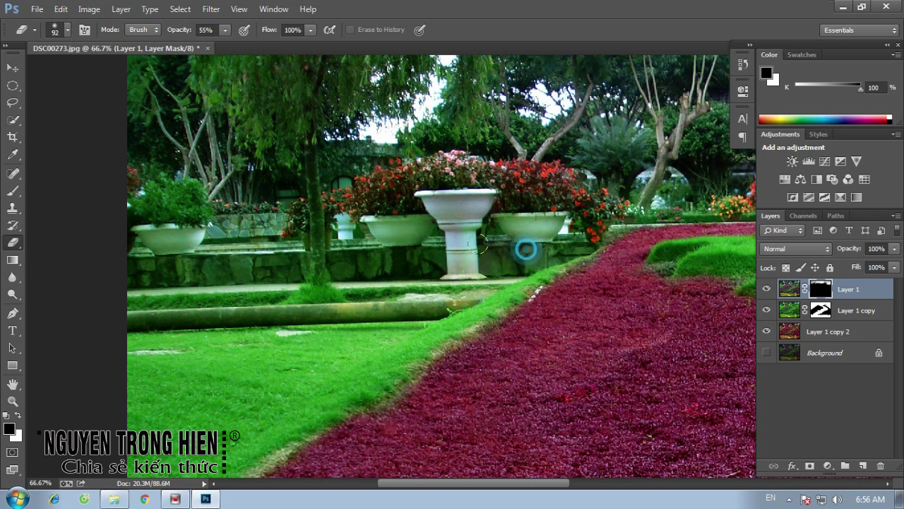
pyautogui.moveTo(516, 255)
pyautogui.mouseDown()
pyautogui.moveTo(342, 253)
pyautogui.moveTo(416, 223)
pyautogui.moveTo(376, 273)
pyautogui.moveTo(537, 242)
pyautogui.moveTo(504, 224)
pyautogui.moveTo(464, 252)
pyautogui.mouseUp()
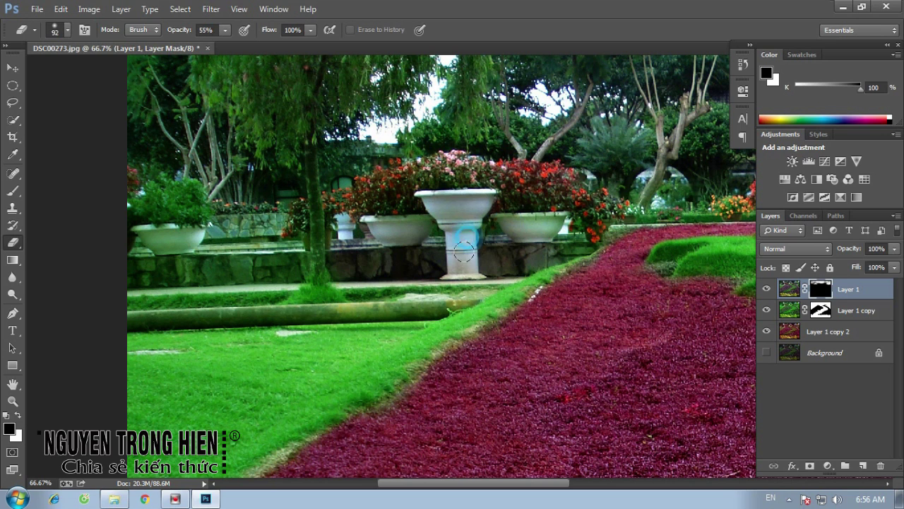
pyautogui.click(404, 233)
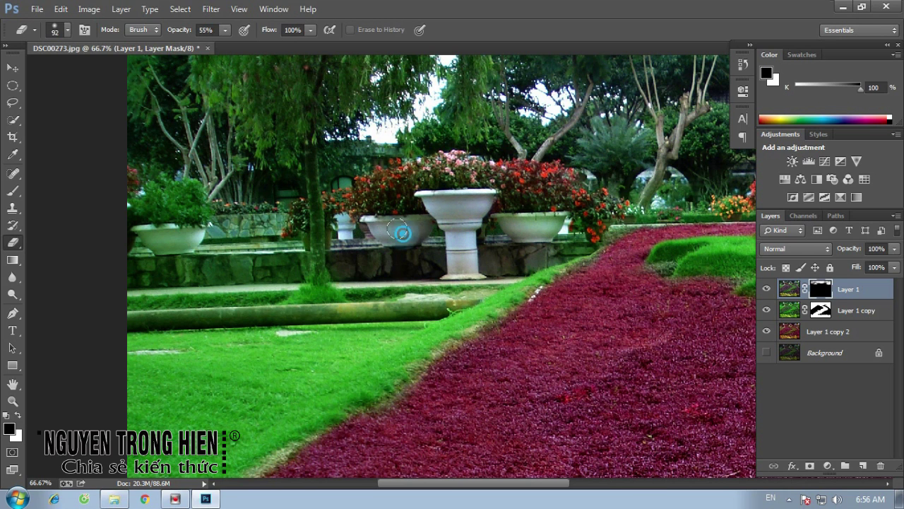
pyautogui.click(543, 225)
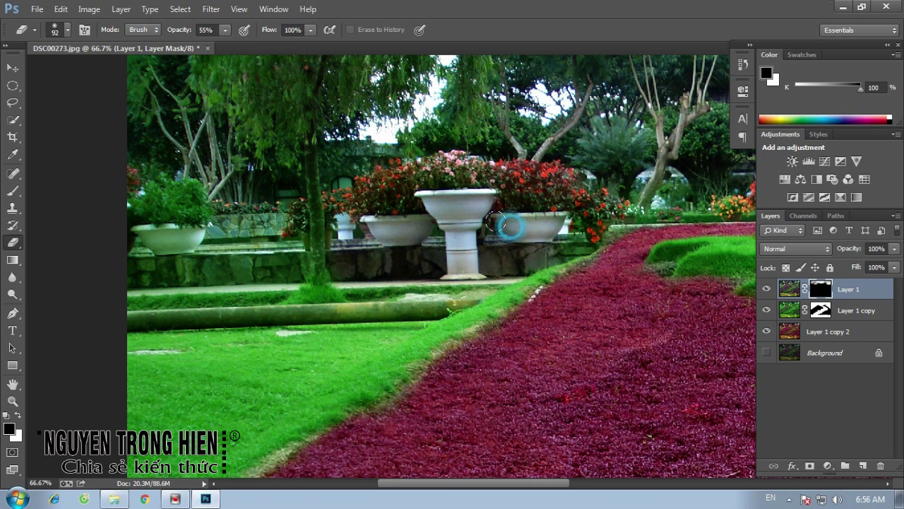
# Step: Shrink the brush to 50 px and touch up the stone wall and tree trunk
pyautogui.rightClick(528, 247)
pyautogui.moveTo(630, 277); pyautogui.dragTo(618, 276)
pyautogui.click(580, 242)
pyautogui.click(529, 259)
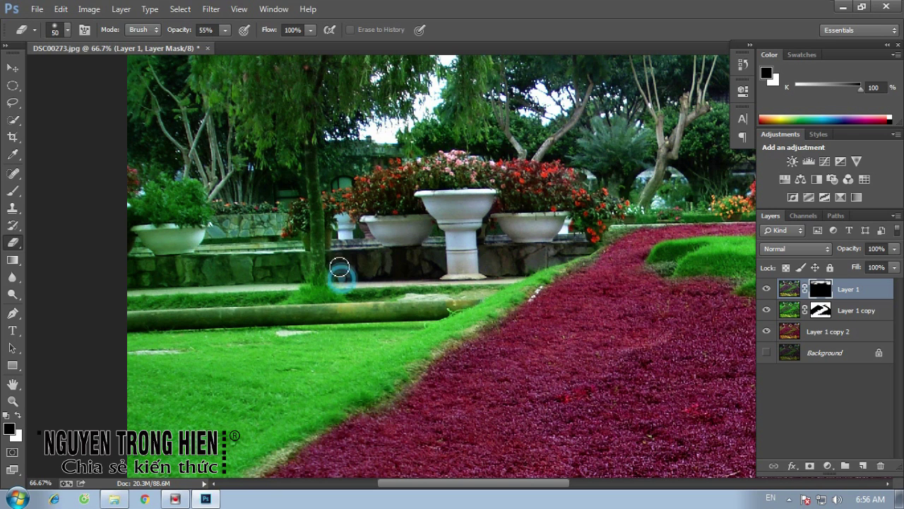
pyautogui.click(307, 237)
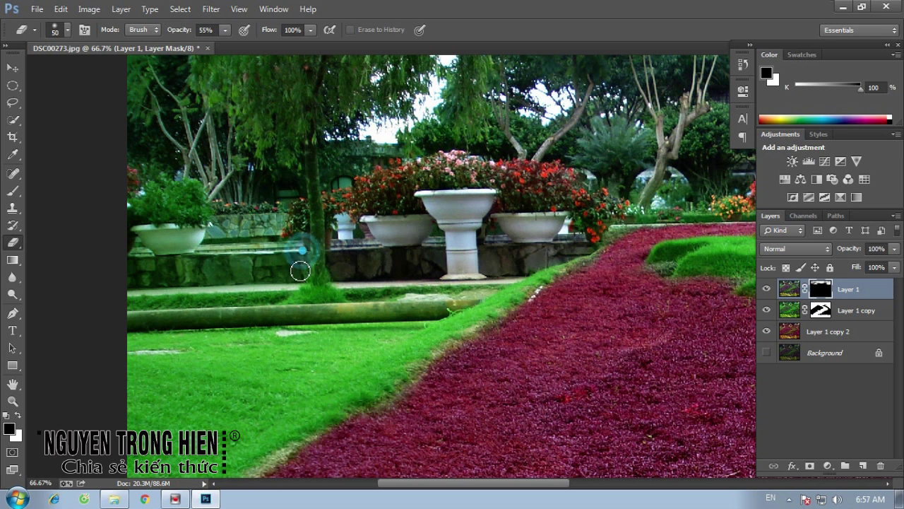
# Step: Enlarge the brush to 111 px and restore the stone wall's grey colour
pyautogui.rightClick(277, 279)
pyautogui.moveTo(394, 311); pyautogui.dragTo(406, 311)
pyautogui.click(235, 258)
pyautogui.moveTo(155, 243); pyautogui.dragTo(133, 253)
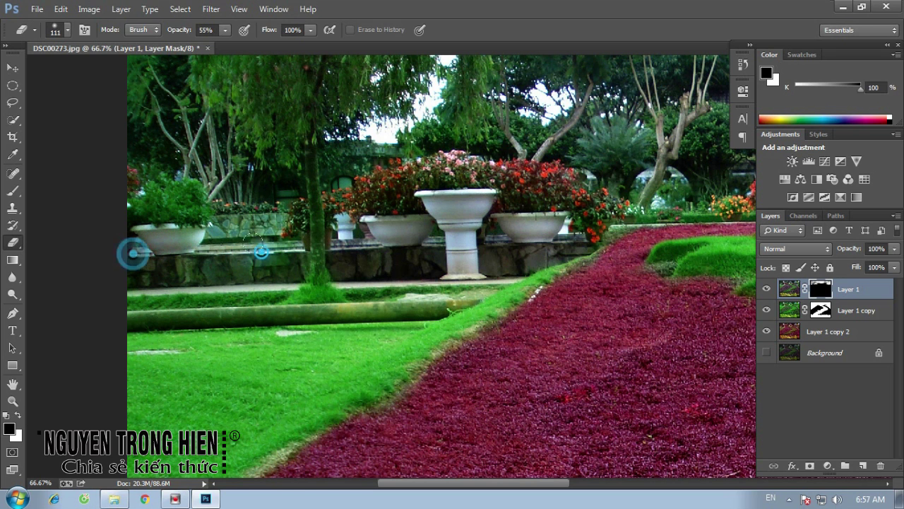
pyautogui.moveTo(261, 251)
pyautogui.mouseDown()
pyautogui.moveTo(115, 266)
pyautogui.moveTo(282, 262)
pyautogui.moveTo(291, 252)
pyautogui.mouseUp()
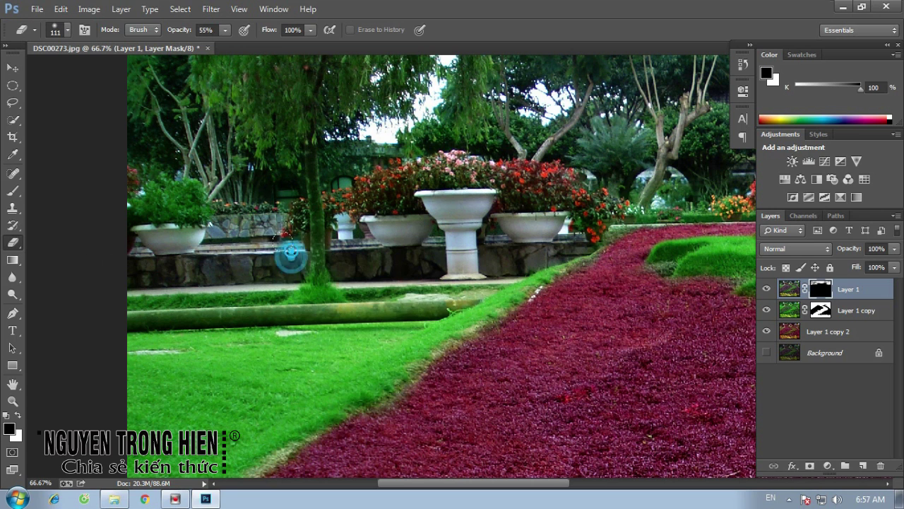
# Step: Reduce the brush to 45 px and refine the mask along the tree trunk
pyautogui.rightClick(273, 248)
pyautogui.click(353, 277)
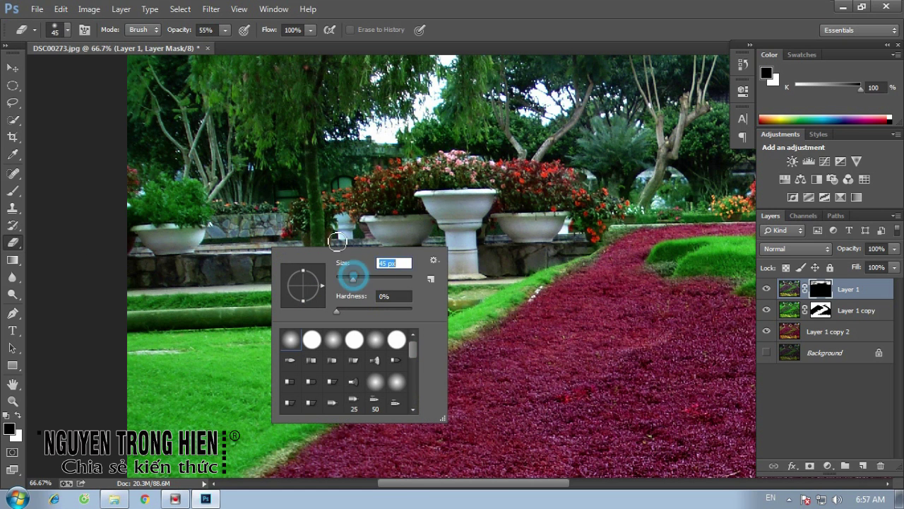
pyautogui.click(311, 149)
pyautogui.click(307, 165)
pyautogui.click(315, 203)
# Step: Touch up the mask at the trunk base and on the tree branches
pyautogui.click(315, 260)
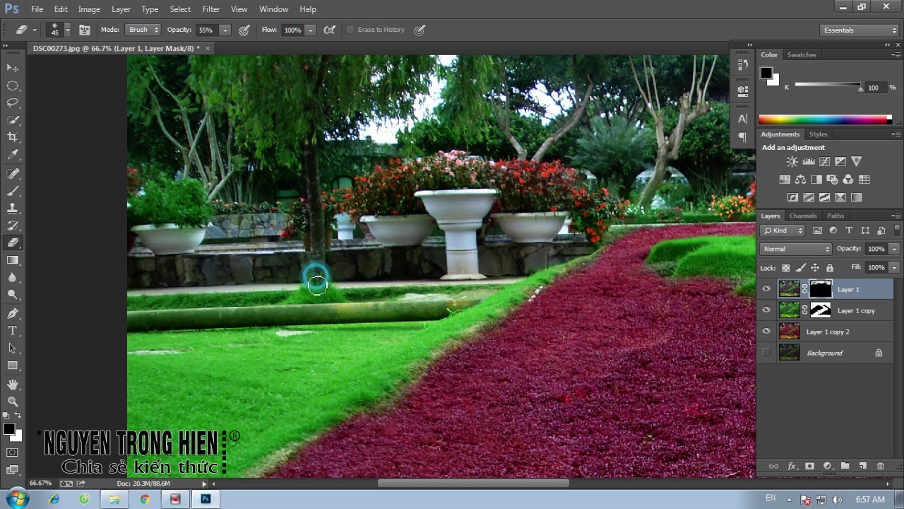
pyautogui.click(321, 262)
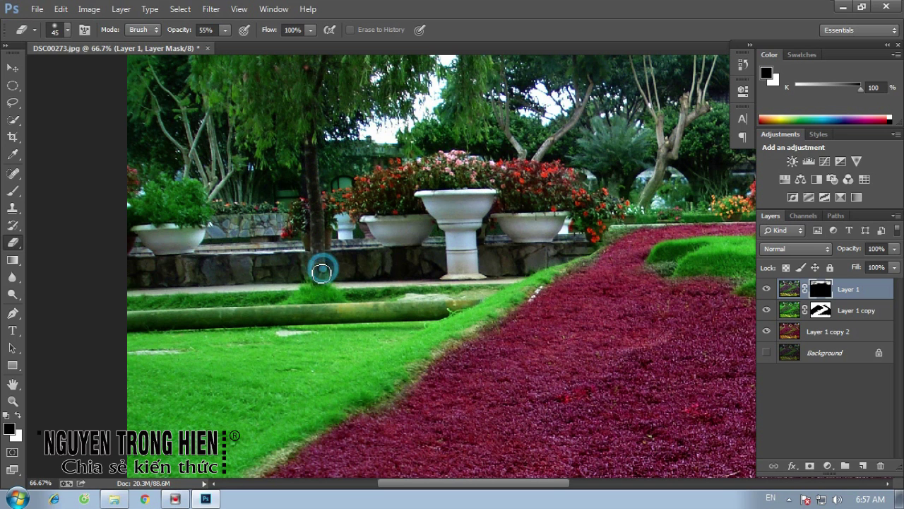
pyautogui.click(310, 264)
pyautogui.click(301, 268)
pyautogui.click(319, 267)
pyautogui.click(307, 259)
pyautogui.click(219, 150)
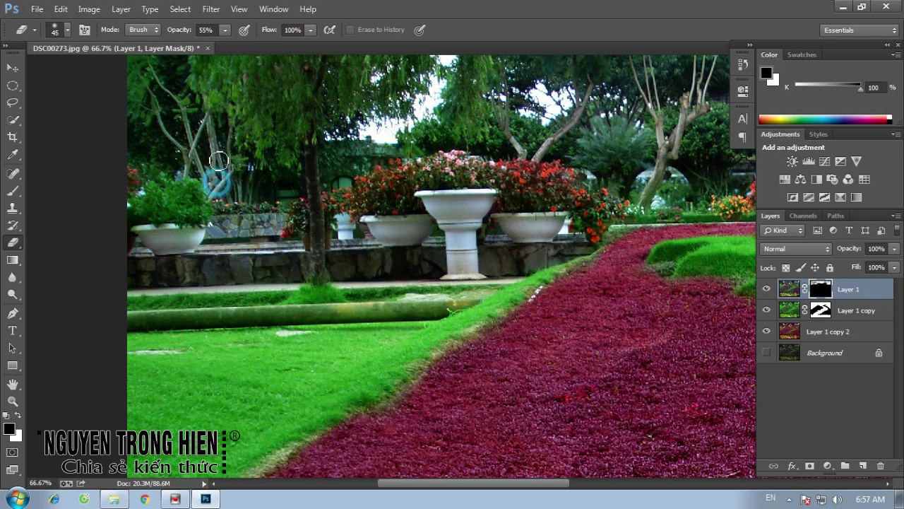
pyautogui.click(186, 148)
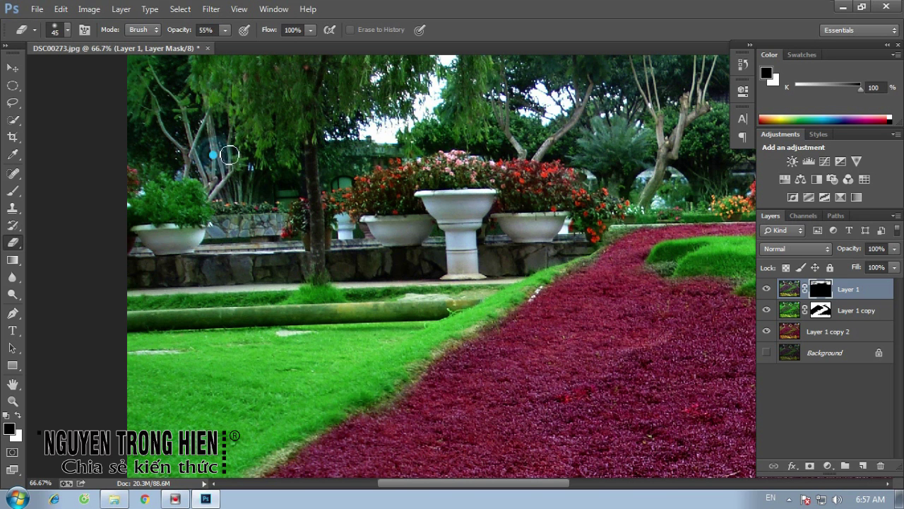
# Step: Refine the mask at the far tree's base and branch and near the red flowers
pyautogui.scroll(3, 429, 195)
pyautogui.hscroll(5, 429, 196)
pyautogui.click(458, 263)
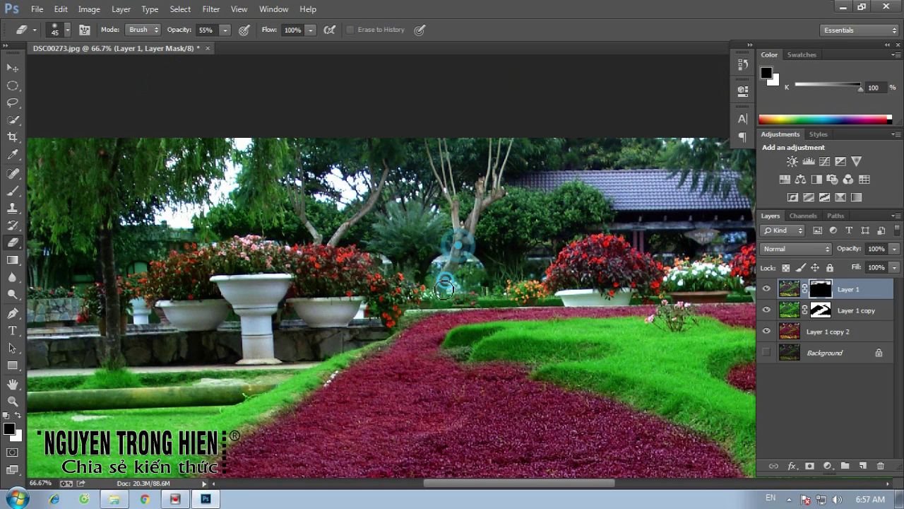
pyautogui.click(450, 271)
pyautogui.click(380, 186)
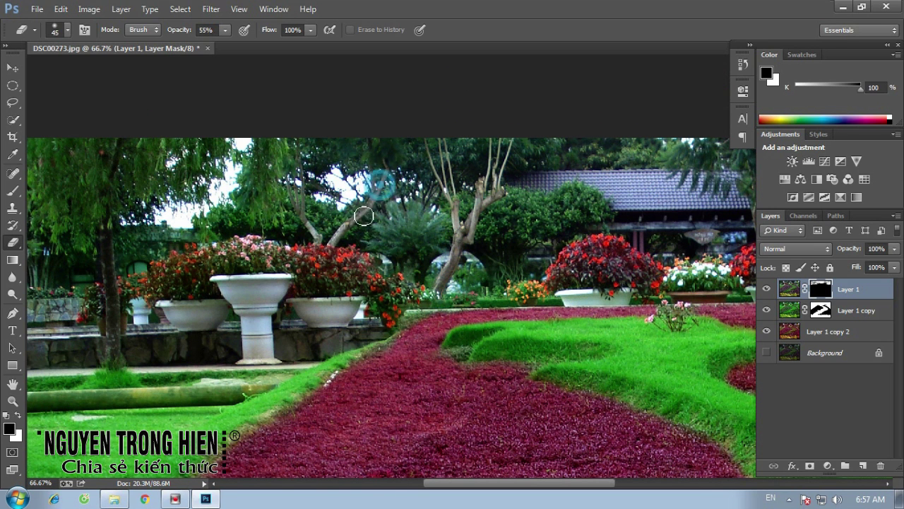
pyautogui.click(323, 240)
pyautogui.hscroll(4, 395, 227)
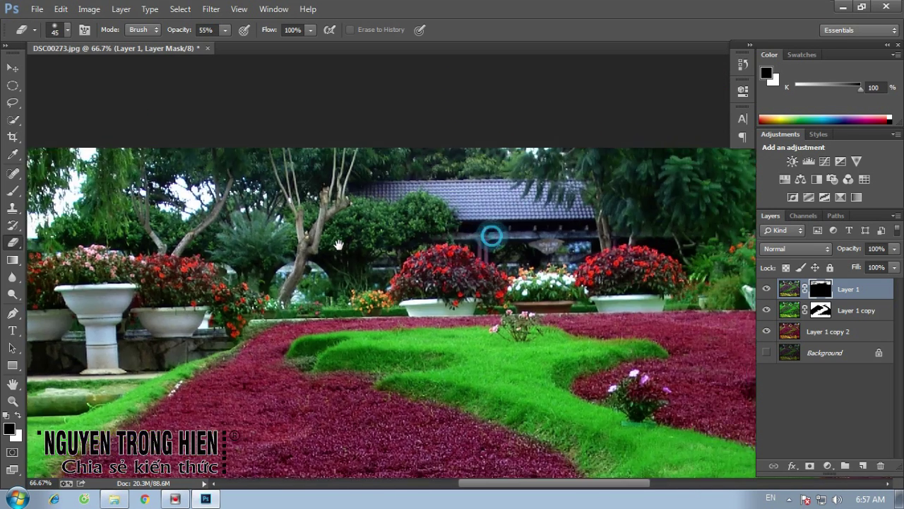
pyautogui.click(424, 218)
pyautogui.click(469, 244)
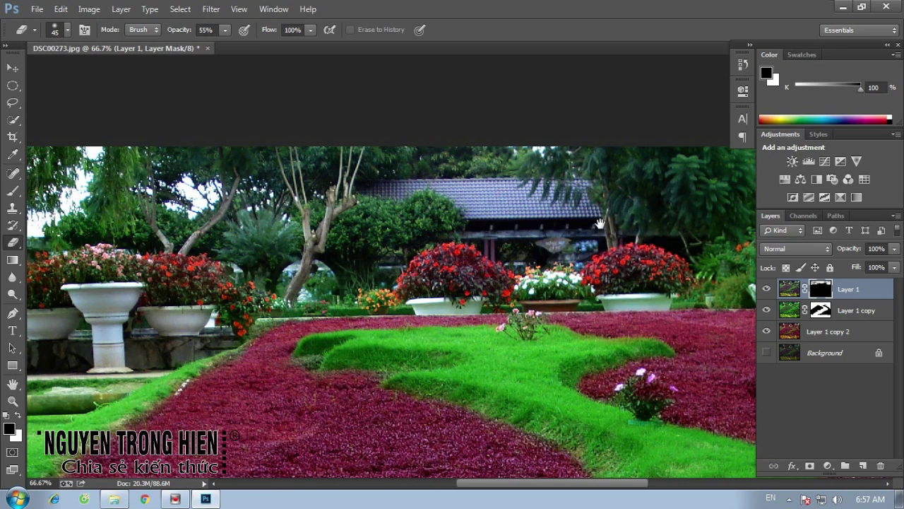
# Step: Centre the dragon statue, set a 47 px brush and restore the dragon's natural colours
pyautogui.moveTo(565, 244); pyautogui.dragTo(441, 242)
pyautogui.moveTo(500, 254); pyautogui.dragTo(287, 250)
pyautogui.rightClick(438, 224)
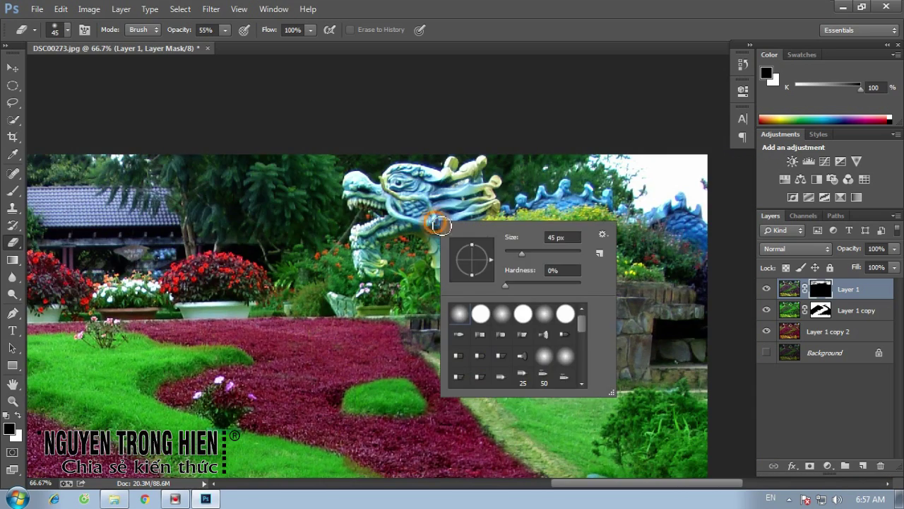
pyautogui.moveTo(532, 253); pyautogui.dragTo(524, 253)
pyautogui.click(383, 185)
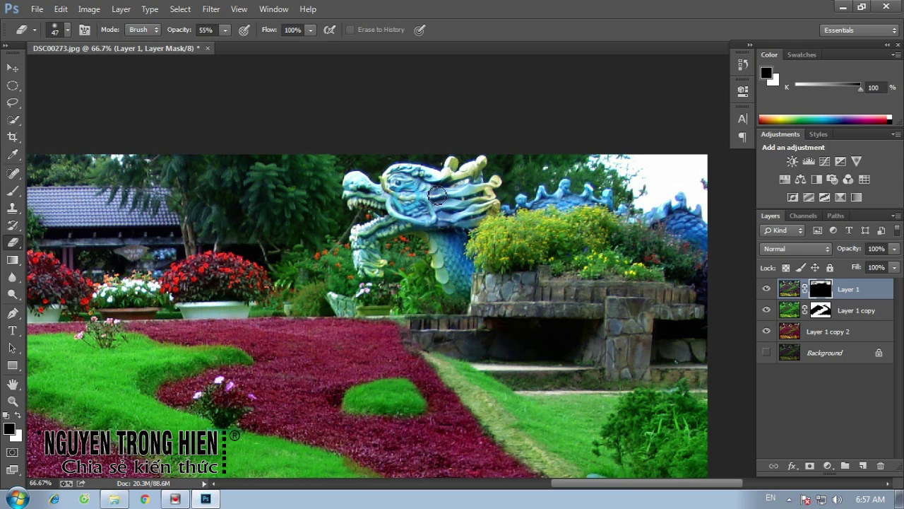
pyautogui.moveTo(367, 197)
pyautogui.mouseDown()
pyautogui.moveTo(410, 224)
pyautogui.moveTo(370, 263)
pyautogui.moveTo(383, 192)
pyautogui.moveTo(447, 166)
pyautogui.mouseUp()
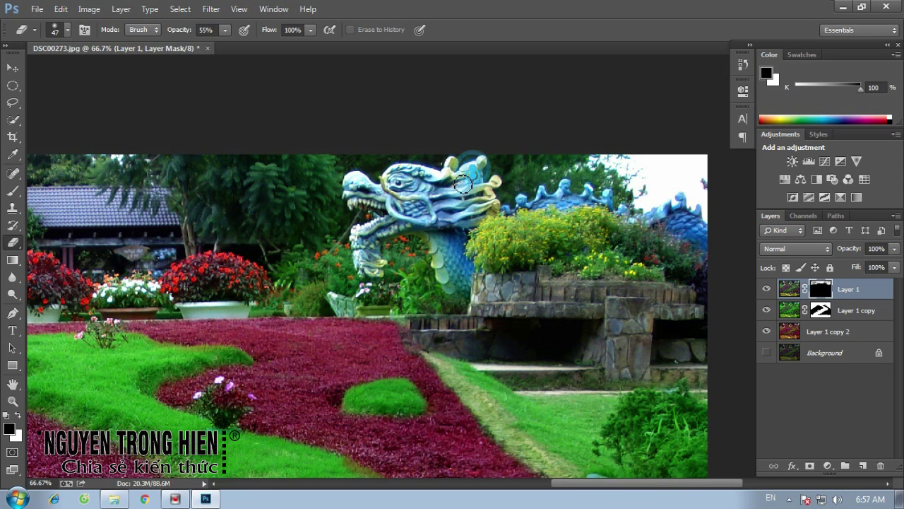
pyautogui.scroll(-5, 495, 177)
pyautogui.hscroll(2, 525, 171)
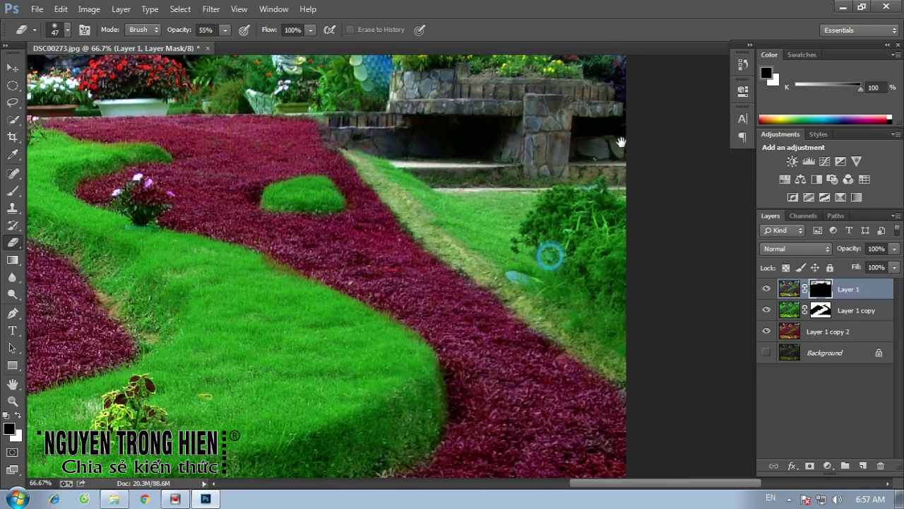
pyautogui.scroll(-5, 563, 342)
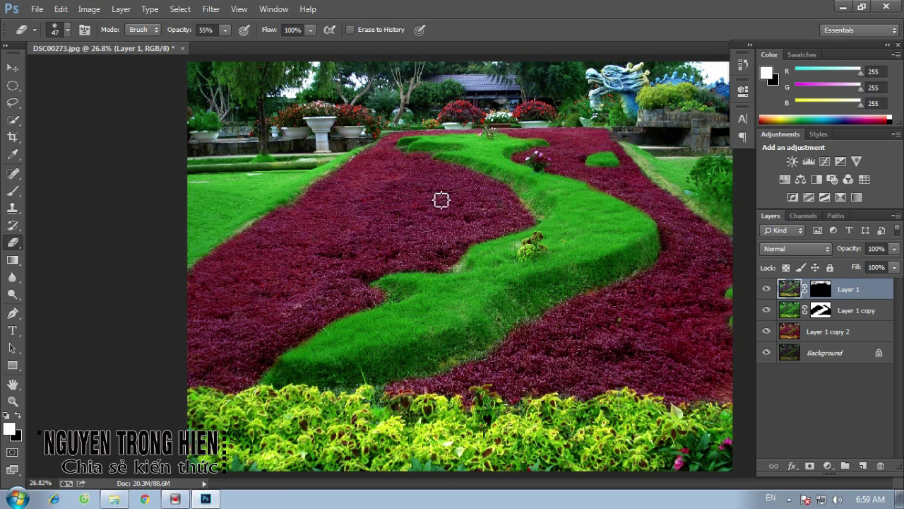
# Step: Pick Levels from the Image > Adjustments list, then bring the list back up
pyautogui.click(92, 11)
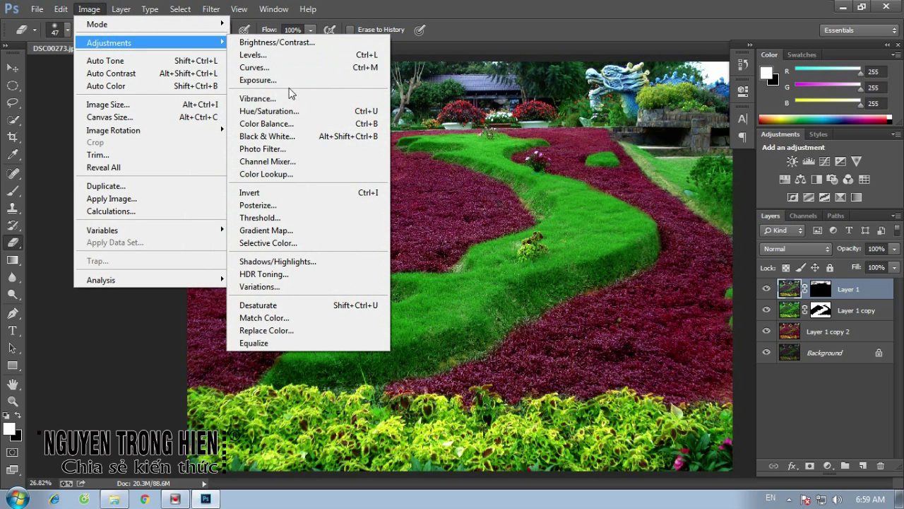
pyautogui.click(305, 56)
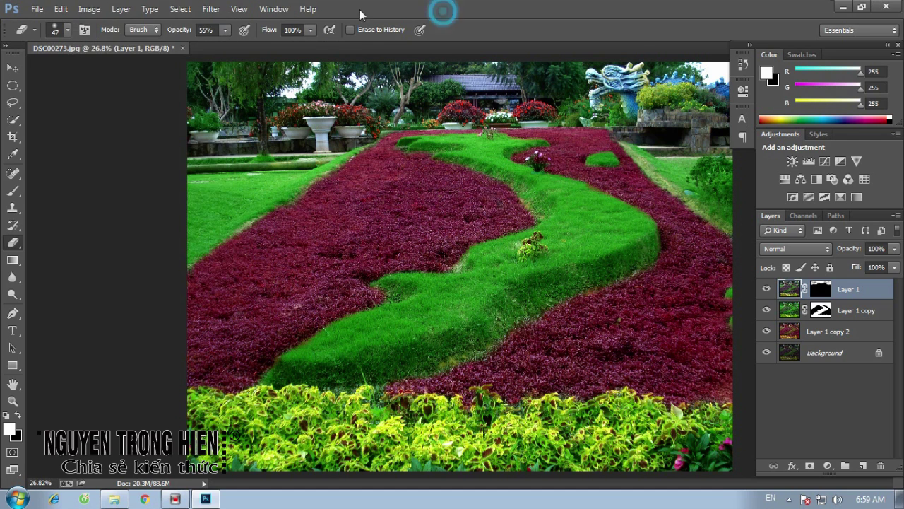
pyautogui.click(91, 10)
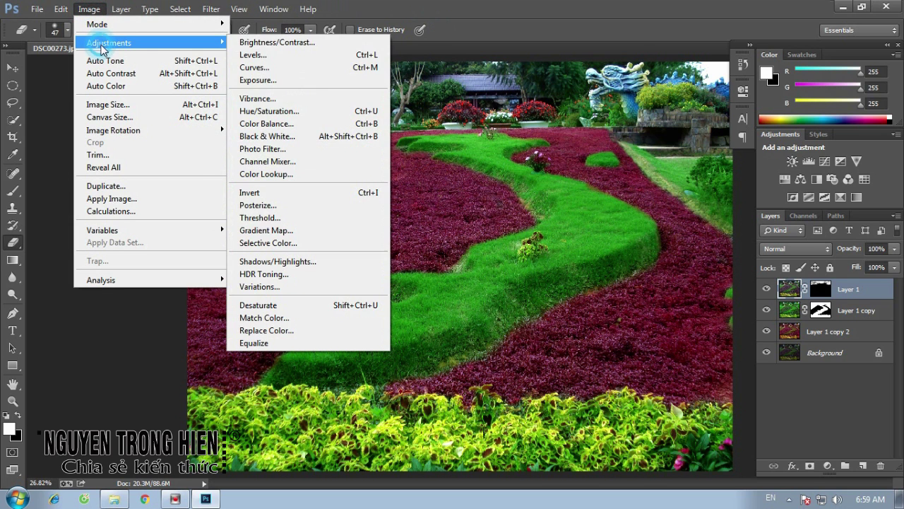